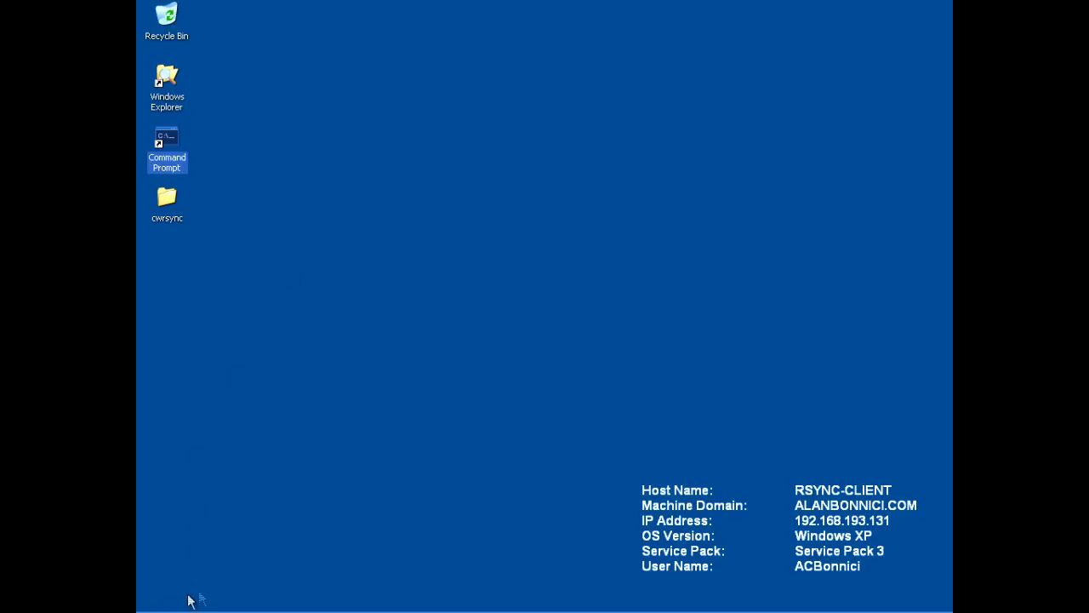
- Launch Internet Explorer from the quick-launch bar, opening the 'Hello and Welcome!' home page
{"action": "left_click", "coordinate": [274, 531]}
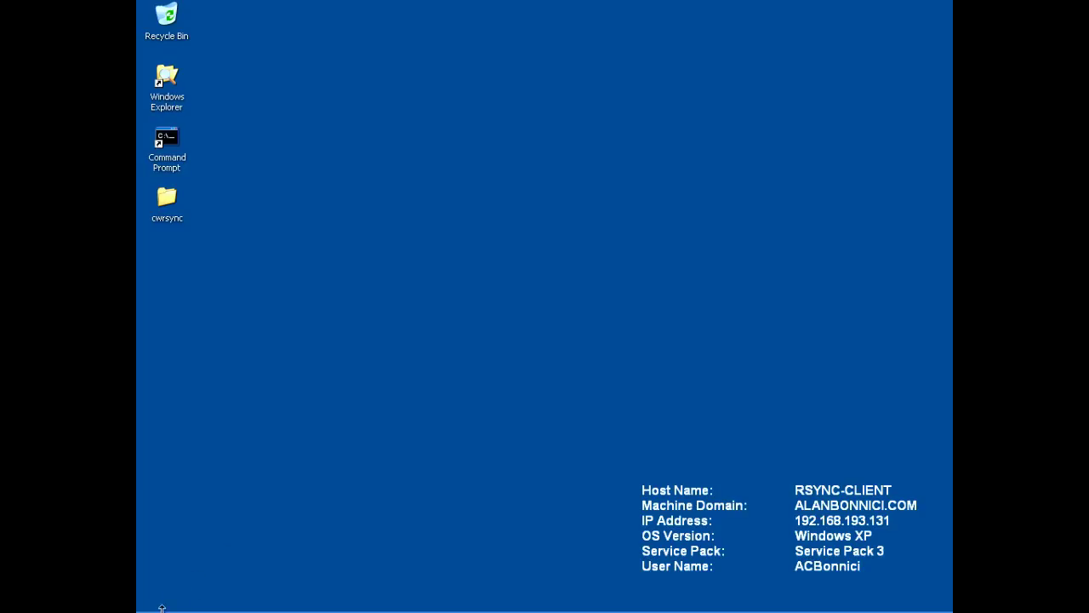
{"action": "mouse_move", "coordinate": [162, 609]}
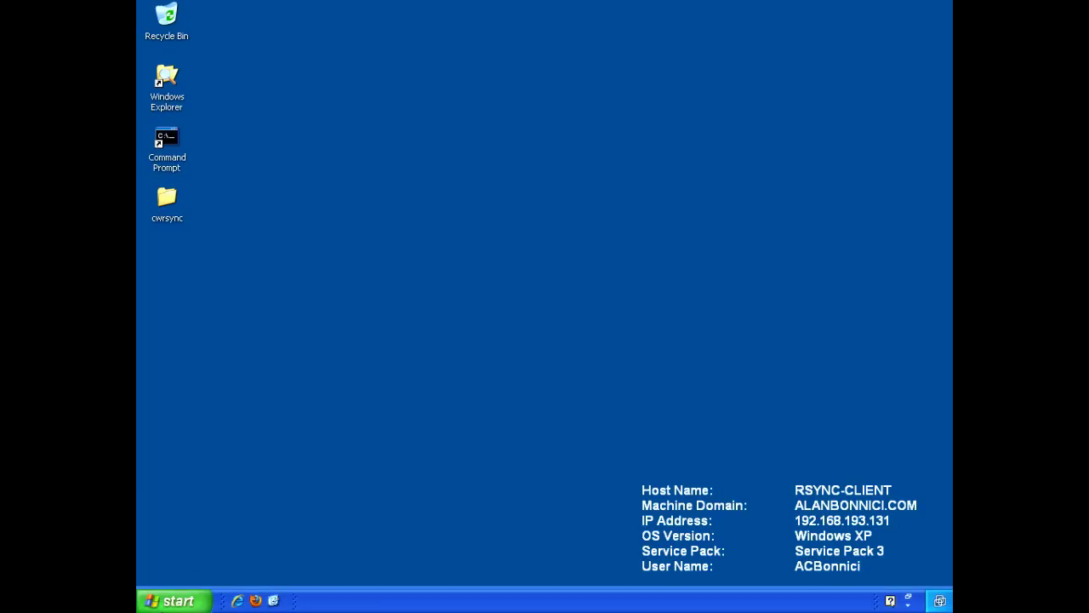
{"action": "left_click", "coordinate": [237, 601]}
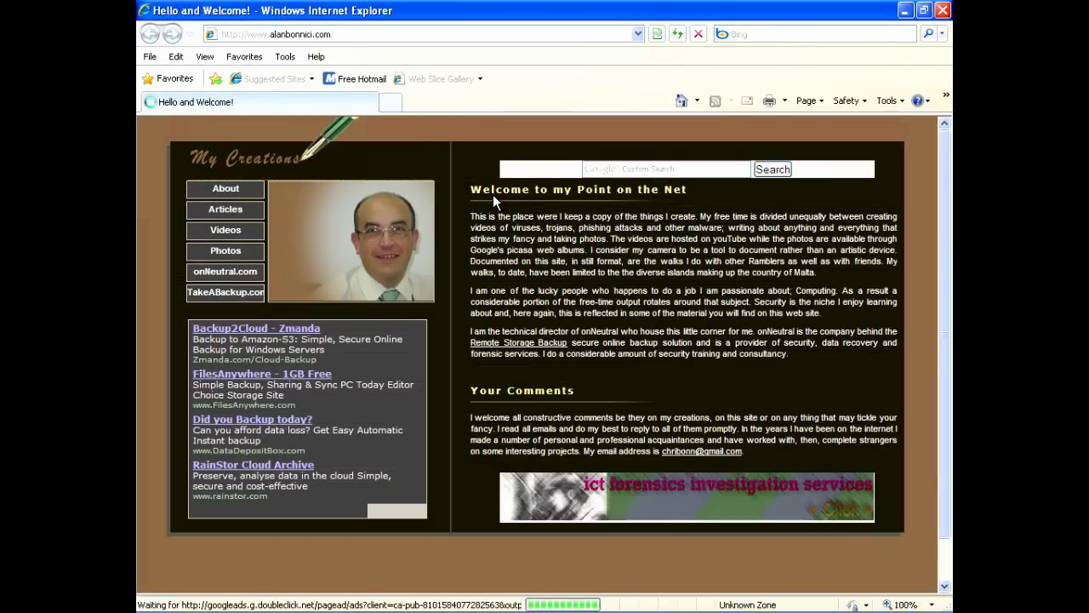
{"action": "left_click", "coordinate": [372, 34]}
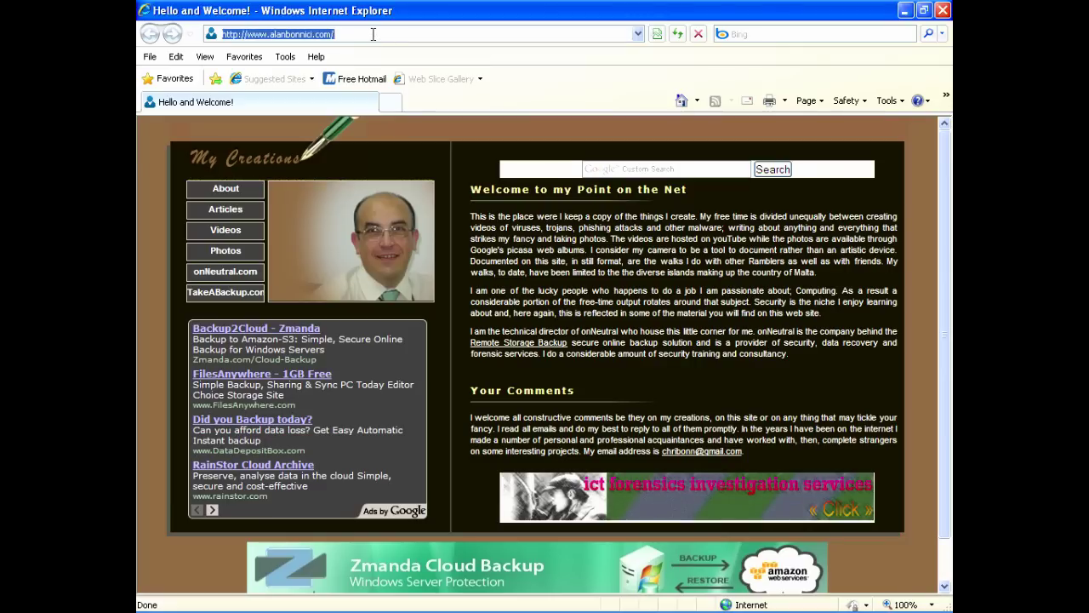
{"action": "type", "text": "http://www.itefix.no"}
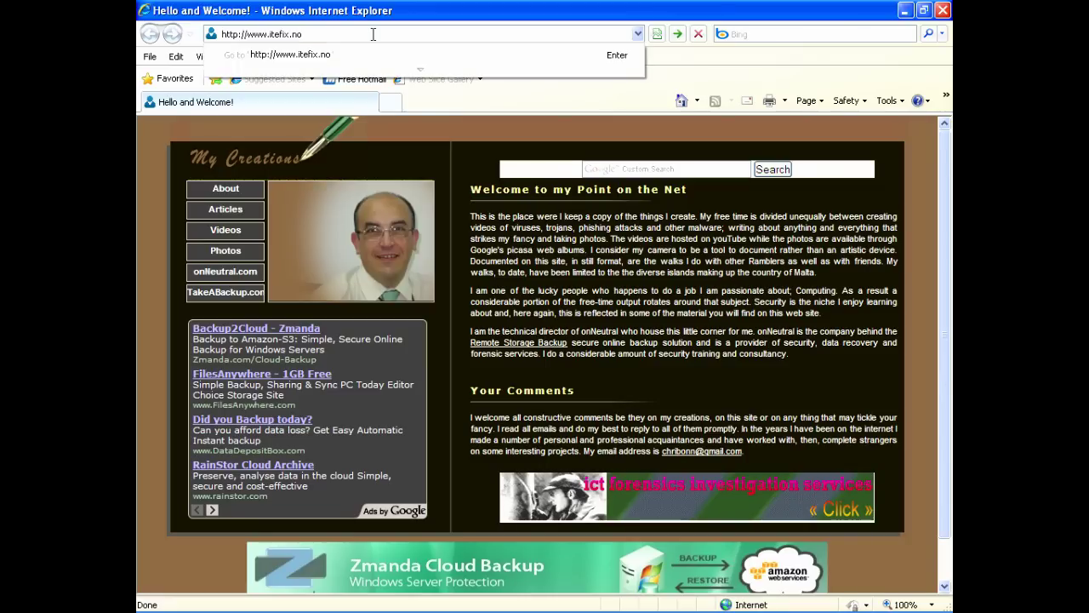
- Load itefix.no and scroll through the cwRsync and copSSH news posts, then back to the top
{"action": "key", "text": "Return"}
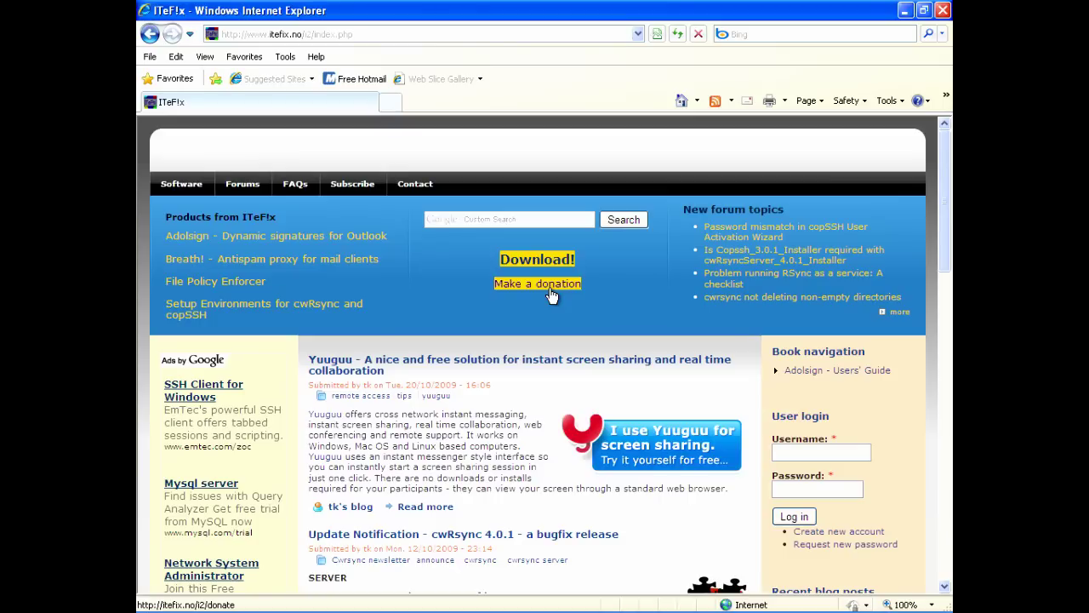
{"action": "scroll", "coordinate": [391, 570], "scroll_direction": "down", "scroll_amount": 1}
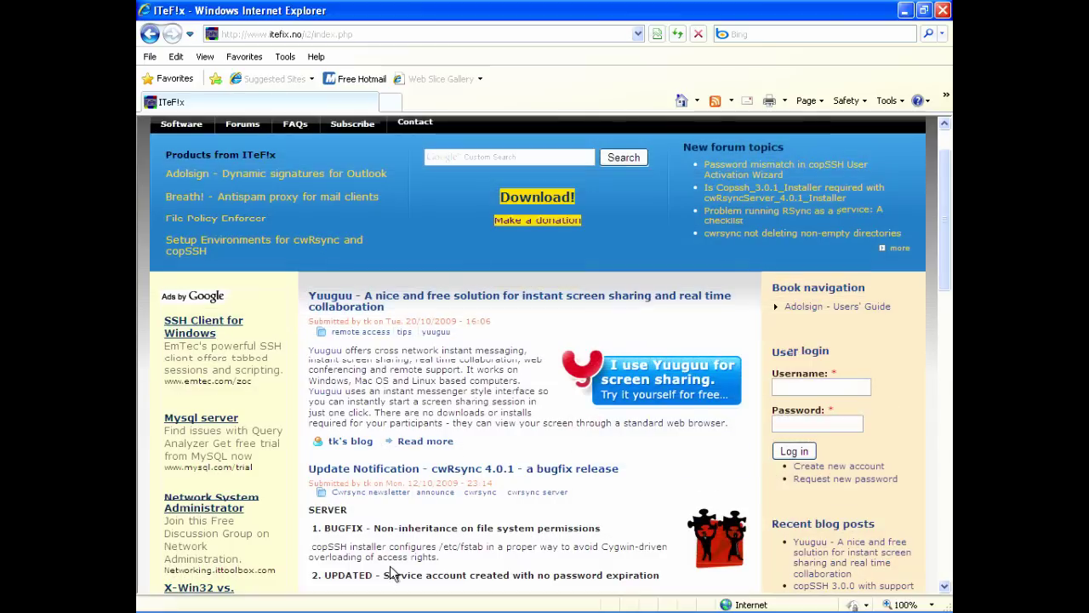
{"action": "scroll", "coordinate": [391, 572], "scroll_direction": "down", "scroll_amount": 4}
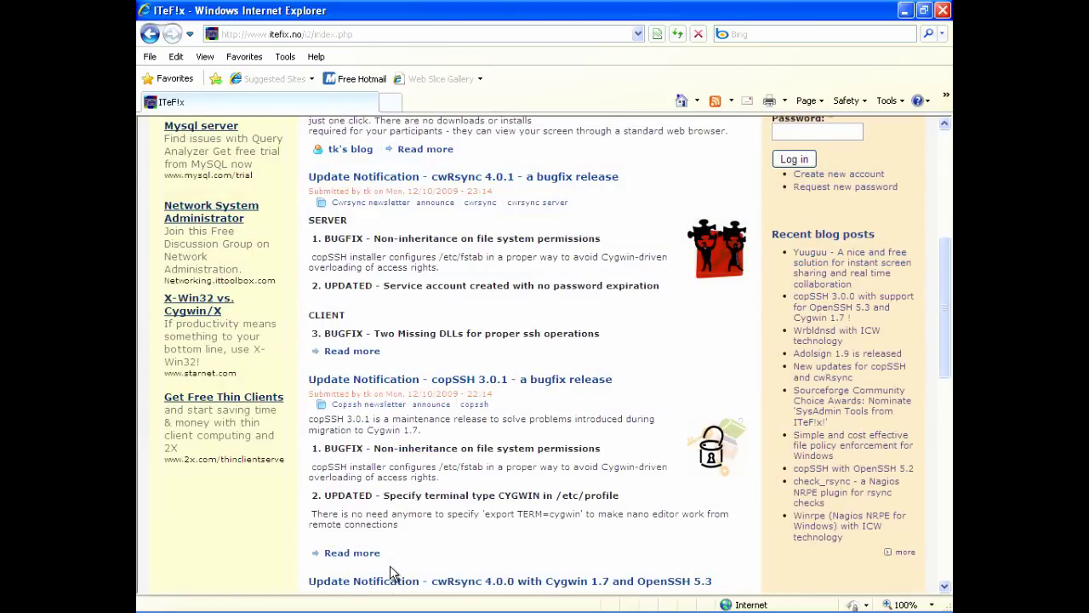
{"action": "scroll", "coordinate": [392, 572], "scroll_direction": "up", "scroll_amount": 1}
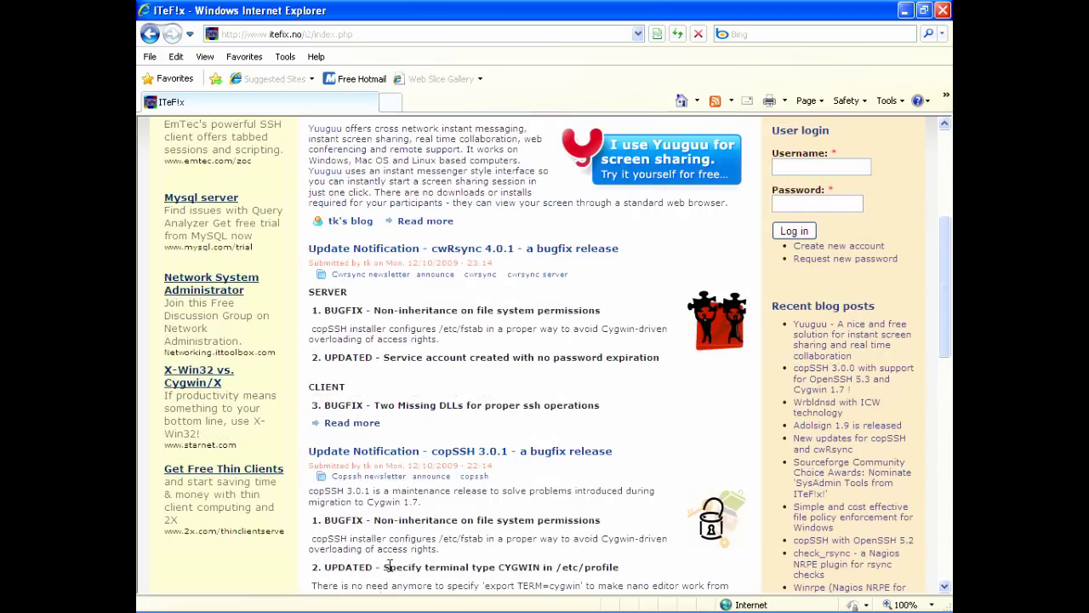
{"action": "scroll", "coordinate": [389, 570], "scroll_direction": "up", "scroll_amount": 4}
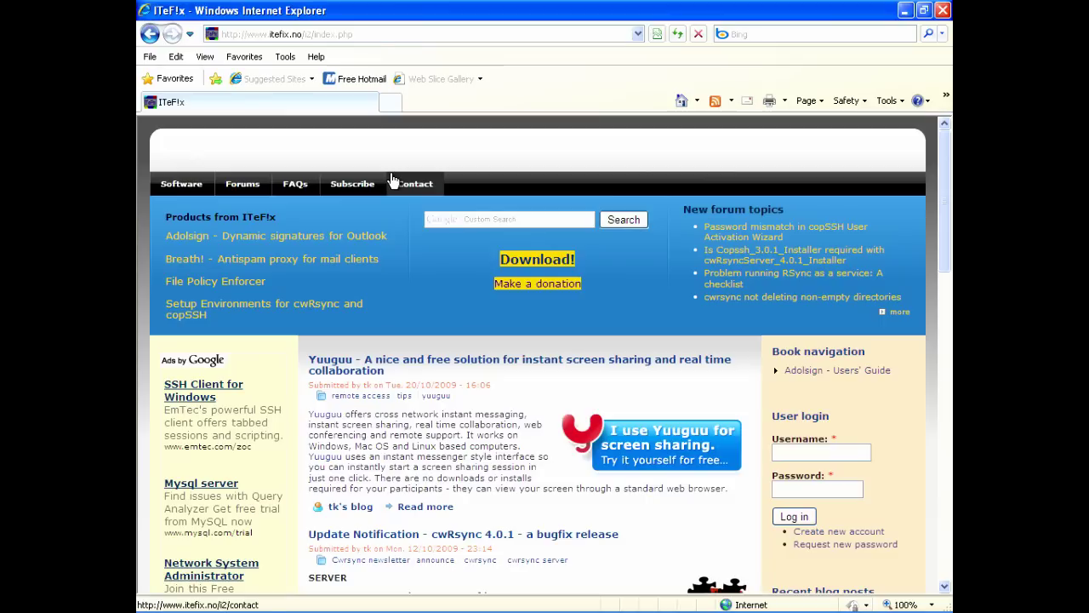
{"action": "left_click", "coordinate": [373, 37]}
{"action": "type", "text": "w"}
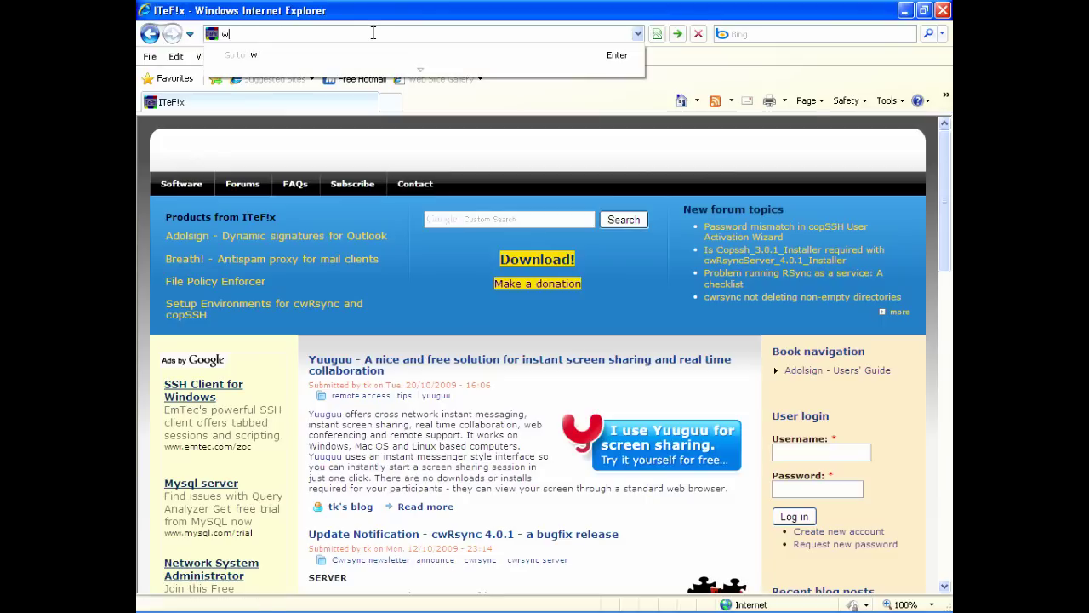
{"action": "type", "text": "ww.backupmyhost.com"}
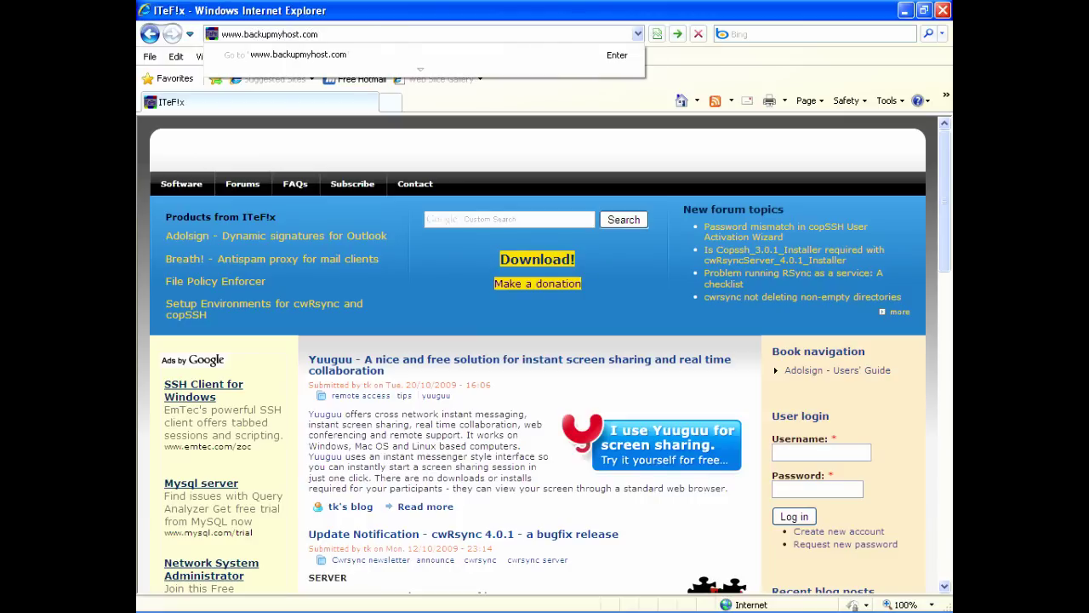
{"action": "key", "text": "Return"}
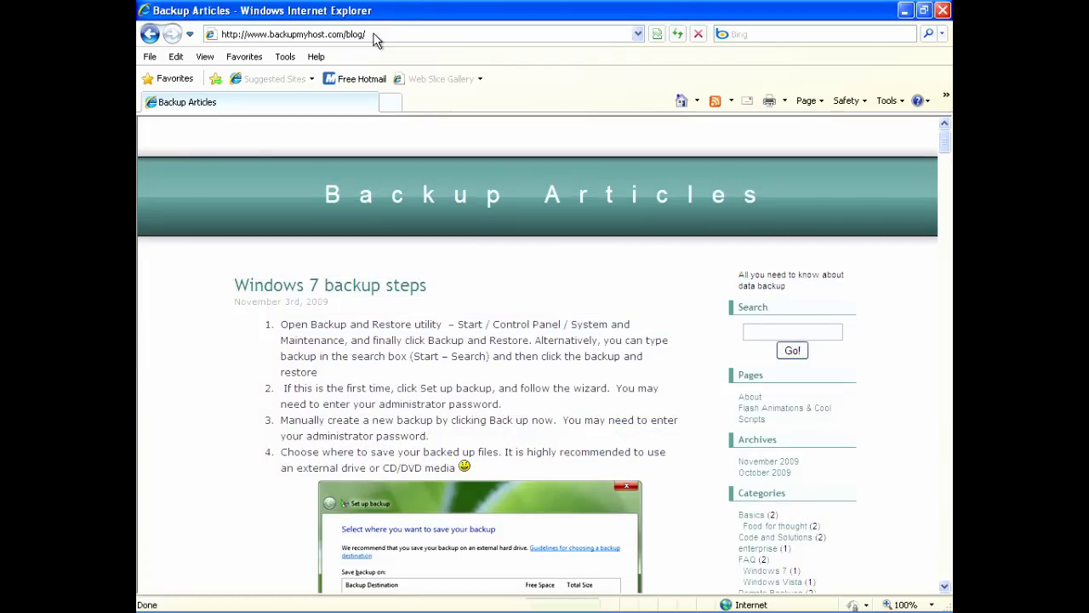
- Scroll the Backup Articles blog down to the Rsync algorithm article
{"action": "scroll", "coordinate": [535, 305], "scroll_direction": "down", "scroll_amount": 1}
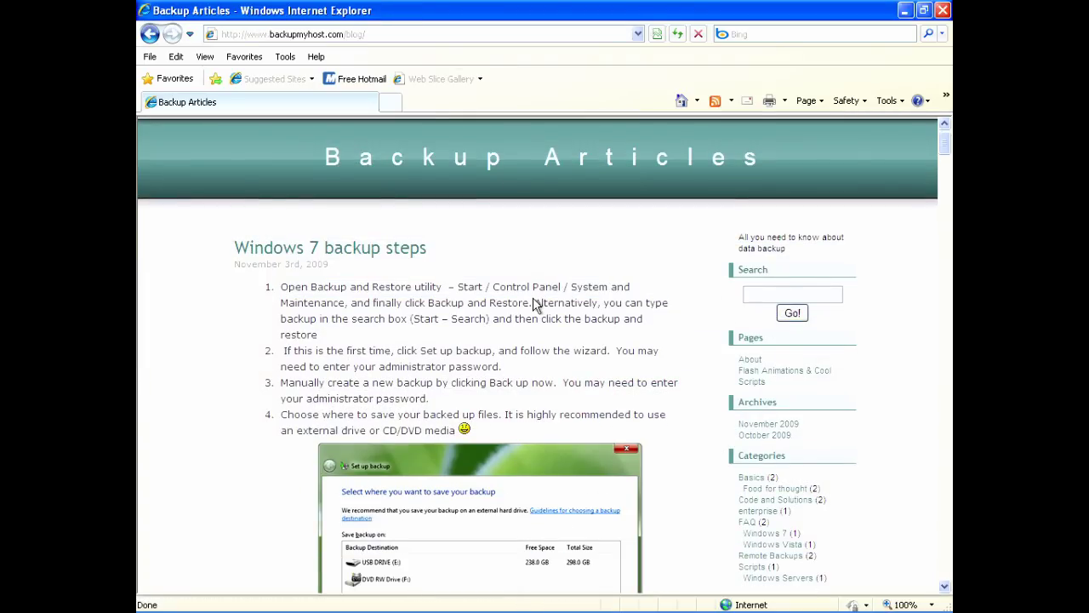
{"action": "scroll", "coordinate": [534, 304], "scroll_direction": "down", "scroll_amount": 10}
{"action": "scroll", "coordinate": [533, 297], "scroll_direction": "down", "scroll_amount": 5}
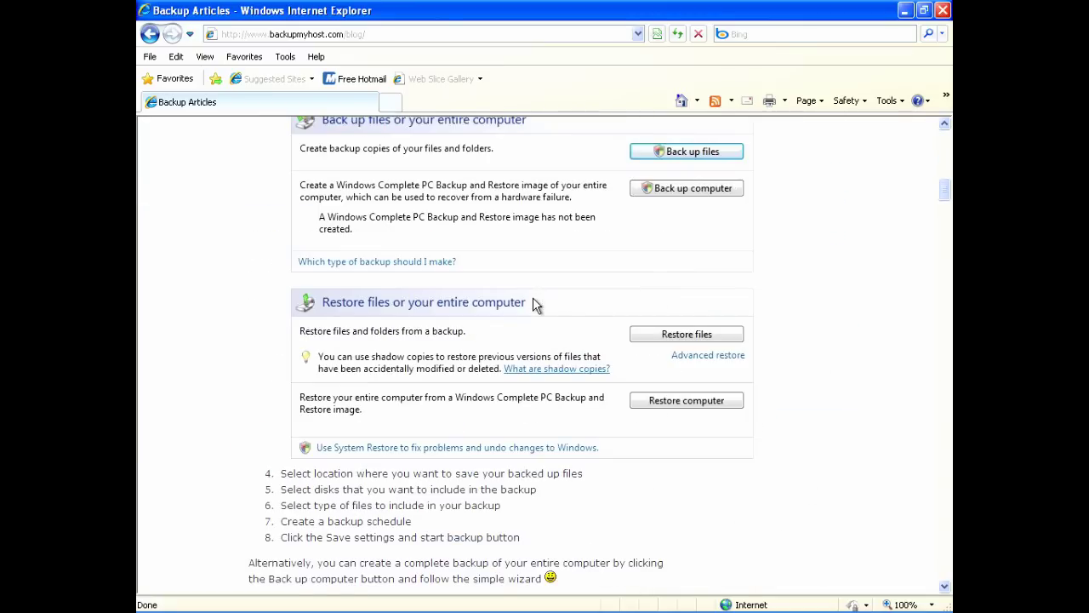
{"action": "scroll", "coordinate": [536, 303], "scroll_direction": "down", "scroll_amount": 15}
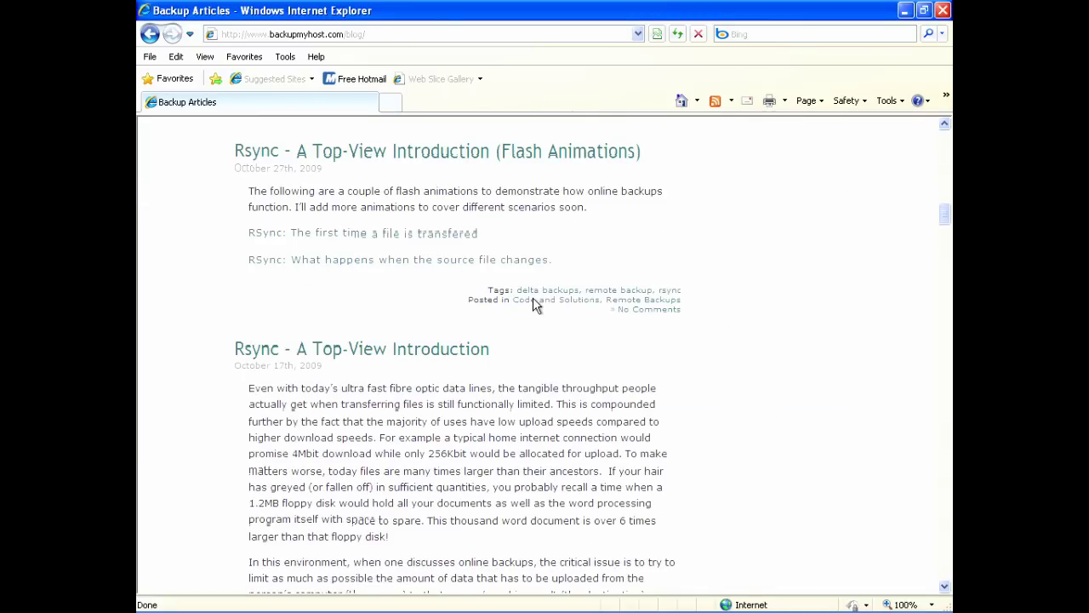
{"action": "scroll", "coordinate": [536, 303], "scroll_direction": "up", "scroll_amount": 1}
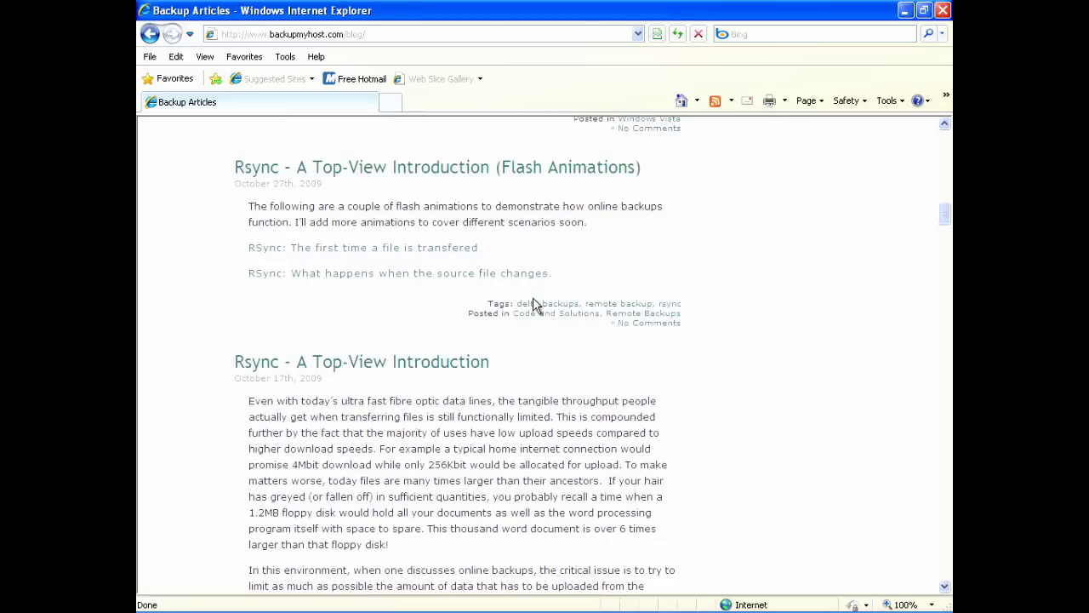
{"action": "scroll", "coordinate": [533, 297], "scroll_direction": "down", "scroll_amount": 10}
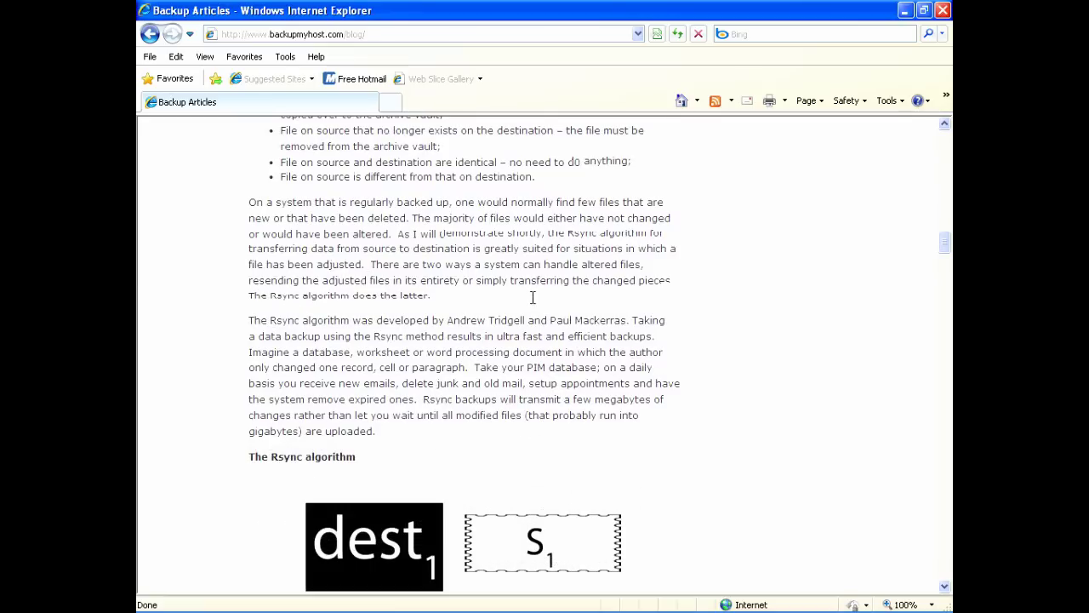
{"action": "scroll", "coordinate": [533, 296], "scroll_direction": "down", "scroll_amount": 3}
{"action": "scroll", "coordinate": [534, 304], "scroll_direction": "down", "scroll_amount": 10}
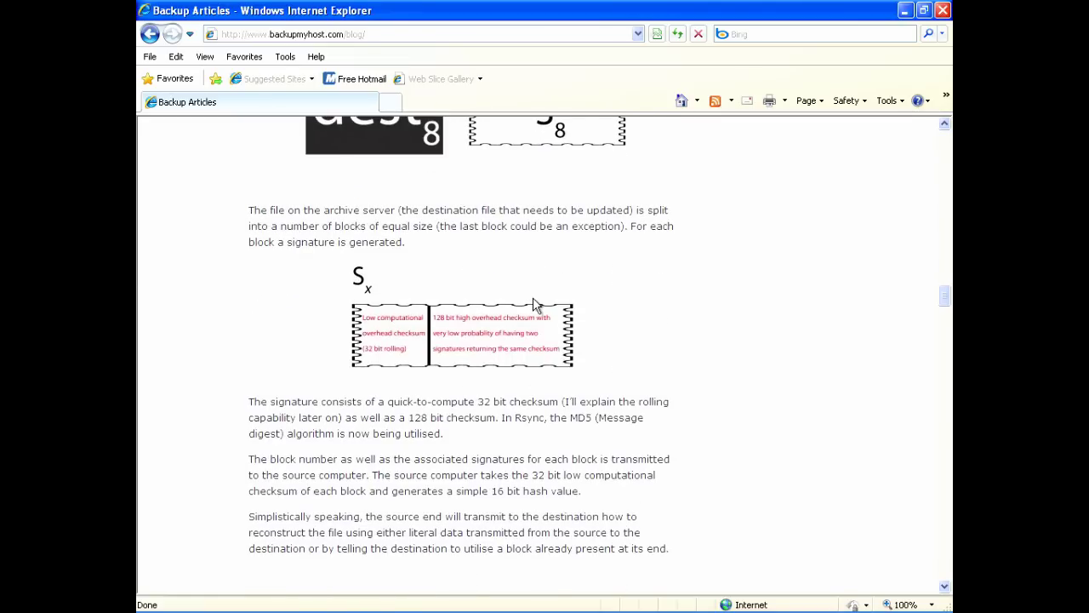
{"action": "scroll", "coordinate": [534, 305], "scroll_direction": "down", "scroll_amount": 1}
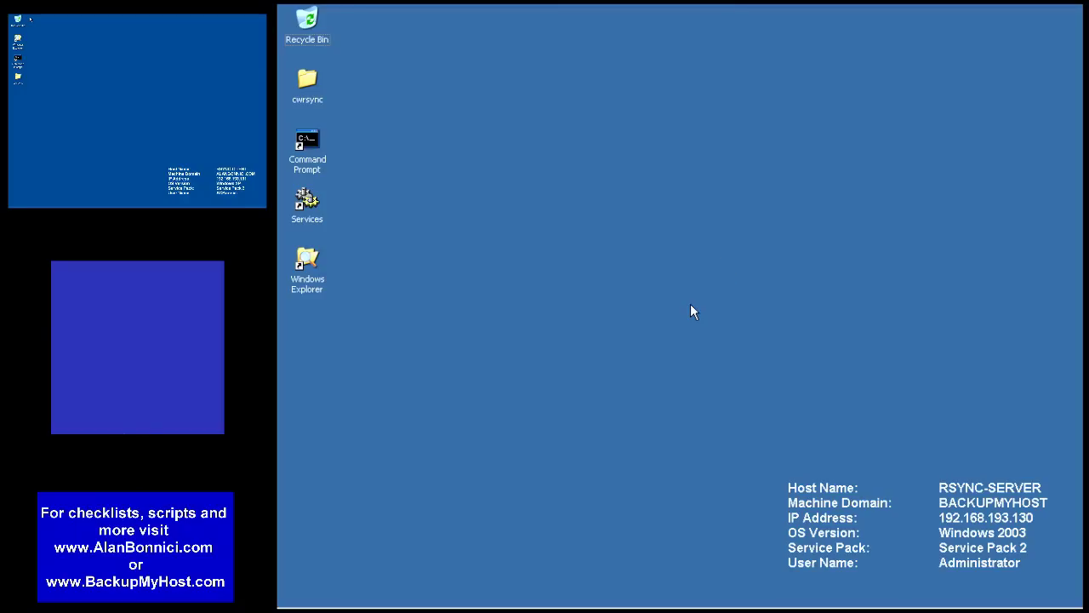
- Open the cwrsync folder and run Copssh_3.0.1_Installer.exe
{"action": "double_click", "coordinate": [307, 81]}
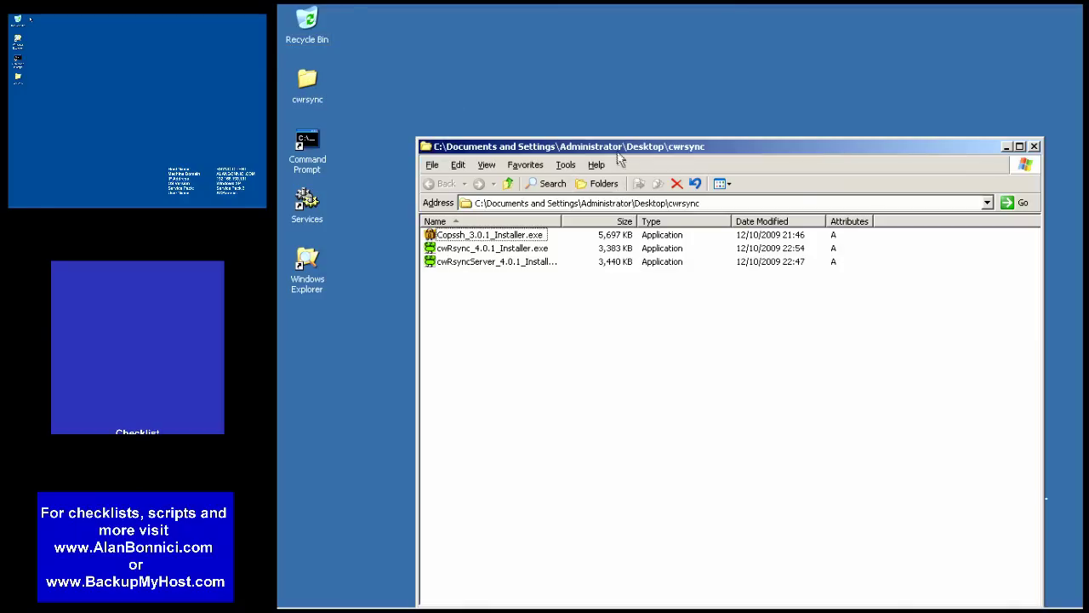
{"action": "left_click_drag", "start_coordinate": [618, 151], "coordinate": [615, 85]}
{"action": "left_click_drag", "start_coordinate": [1043, 538], "coordinate": [1011, 421]}
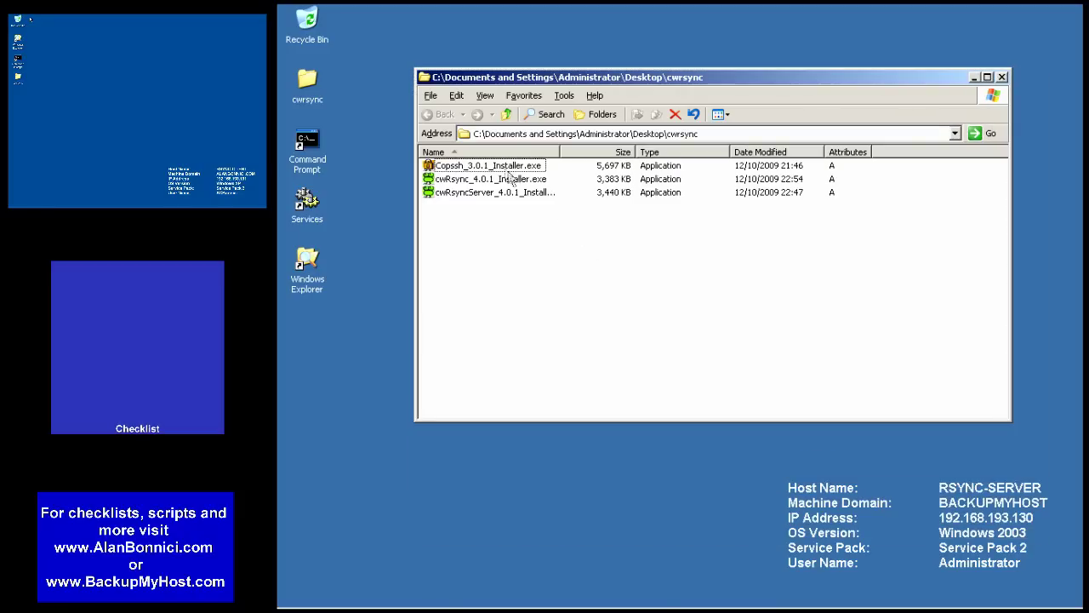
{"action": "right_click", "coordinate": [504, 167]}
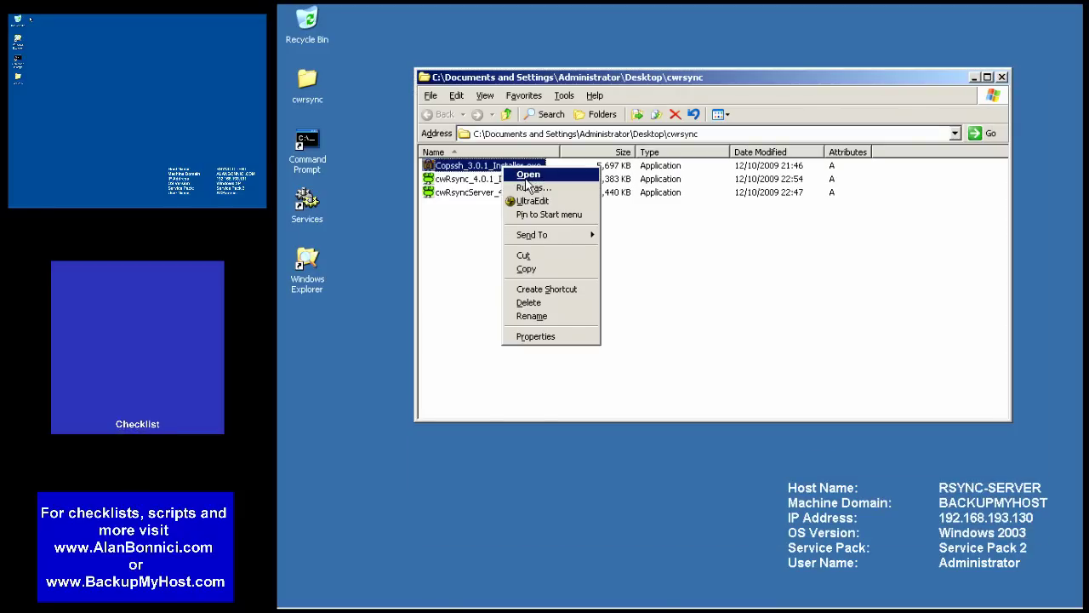
{"action": "left_click", "coordinate": [527, 176]}
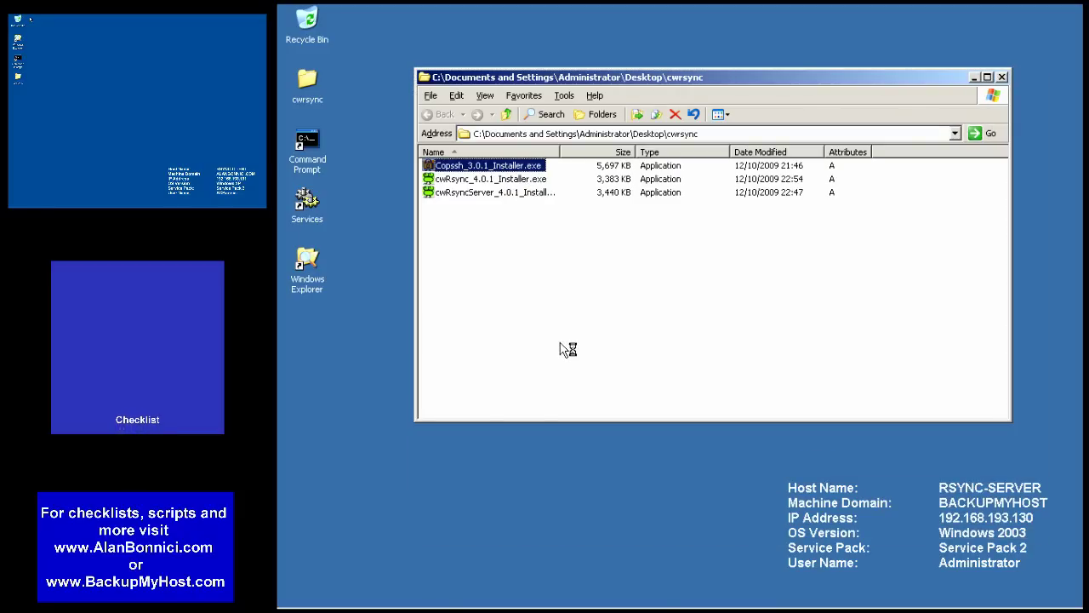
- Install Copssh 3.0.1 with the default folder and service account, then close the installer
{"action": "left_click", "coordinate": [768, 437]}
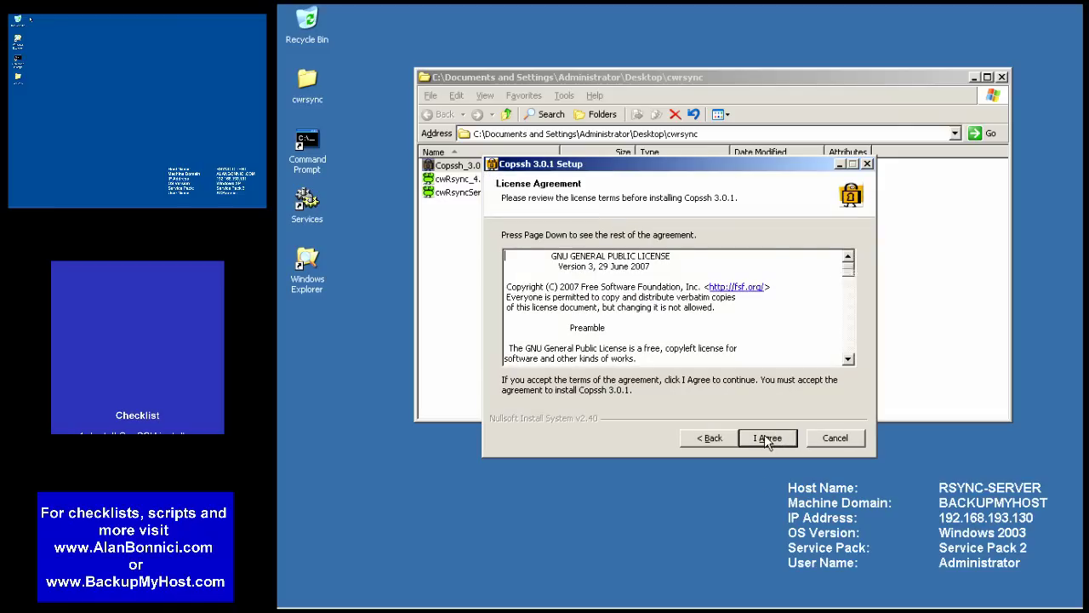
{"action": "left_click", "coordinate": [768, 438]}
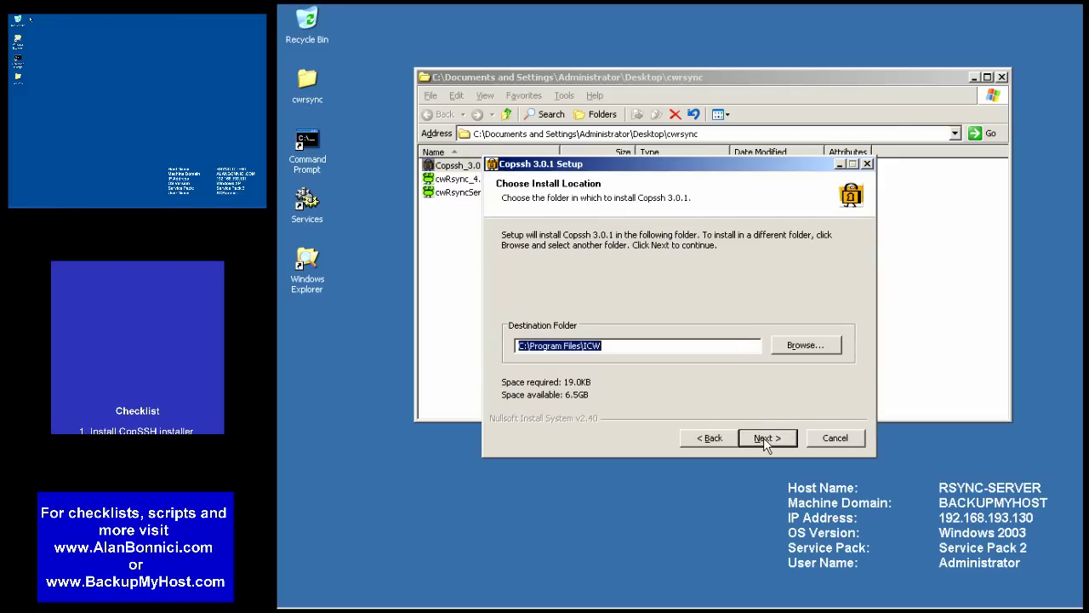
{"action": "left_click", "coordinate": [767, 437]}
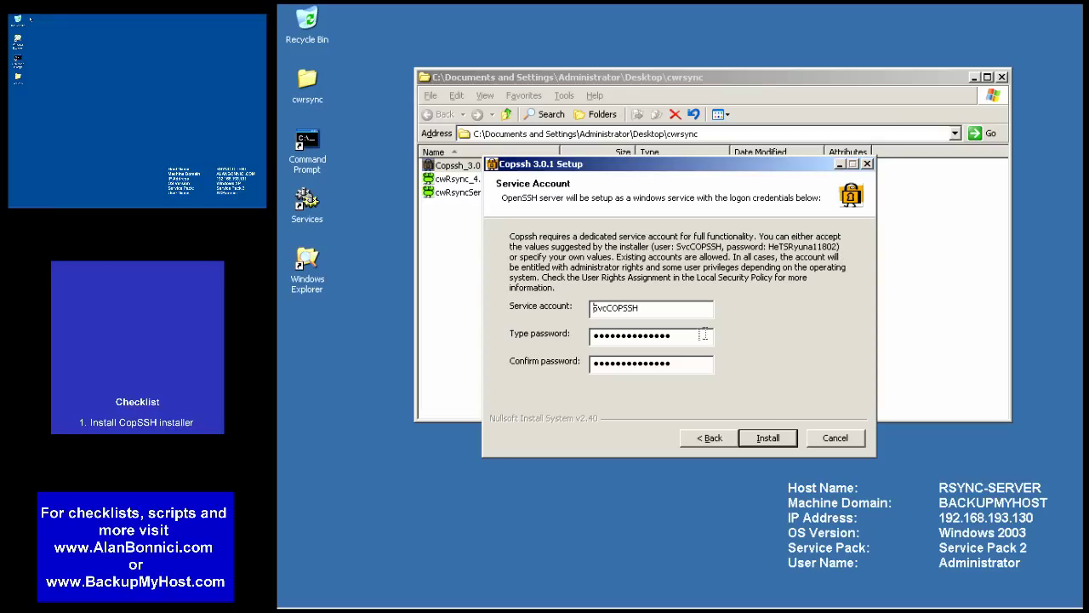
{"action": "left_click_drag", "start_coordinate": [700, 334], "coordinate": [594, 335]}
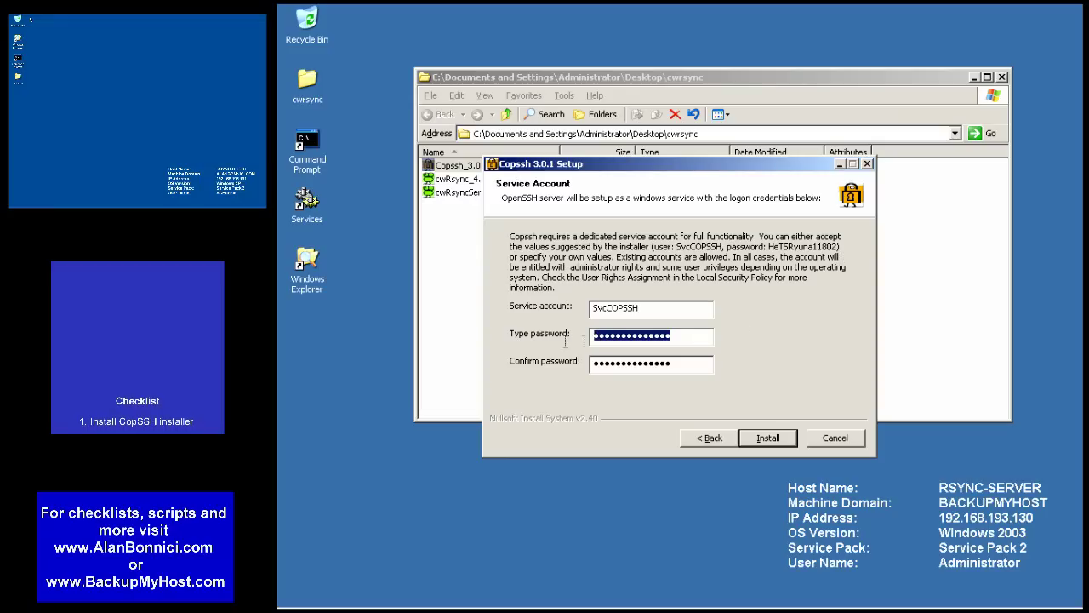
{"action": "left_click", "coordinate": [777, 448]}
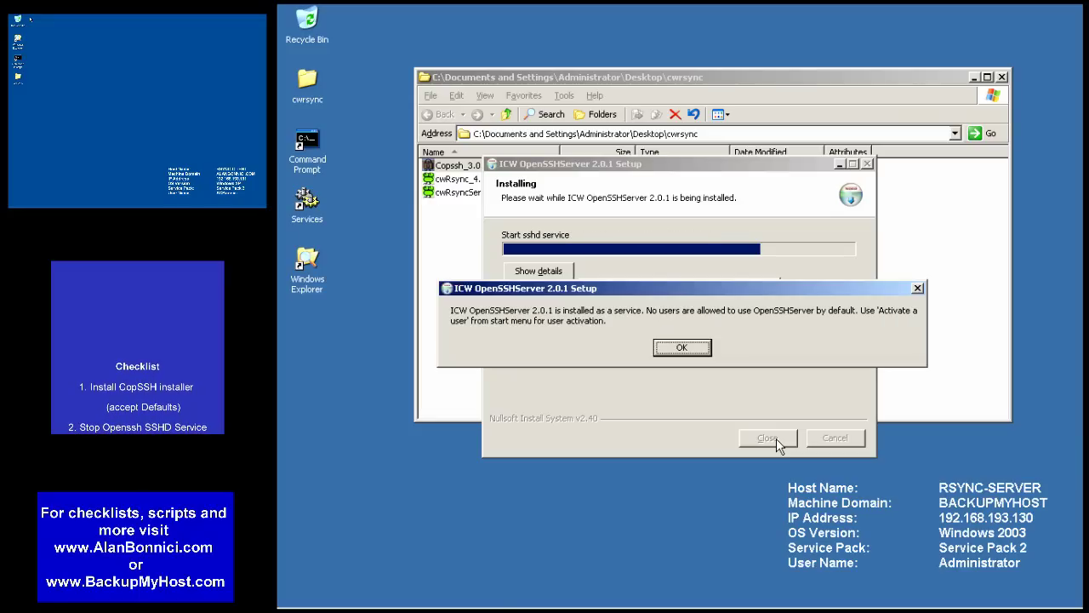
{"action": "left_click", "coordinate": [682, 347]}
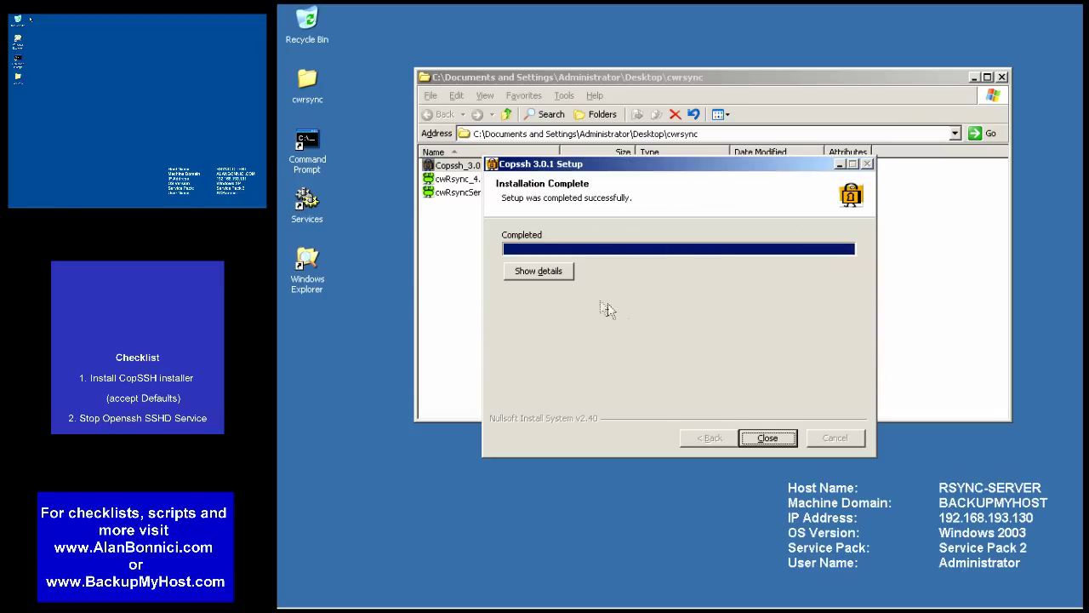
{"action": "left_click", "coordinate": [557, 273]}
{"action": "left_click_drag", "start_coordinate": [851, 372], "coordinate": [845, 395]}
{"action": "left_click", "coordinate": [767, 437]}
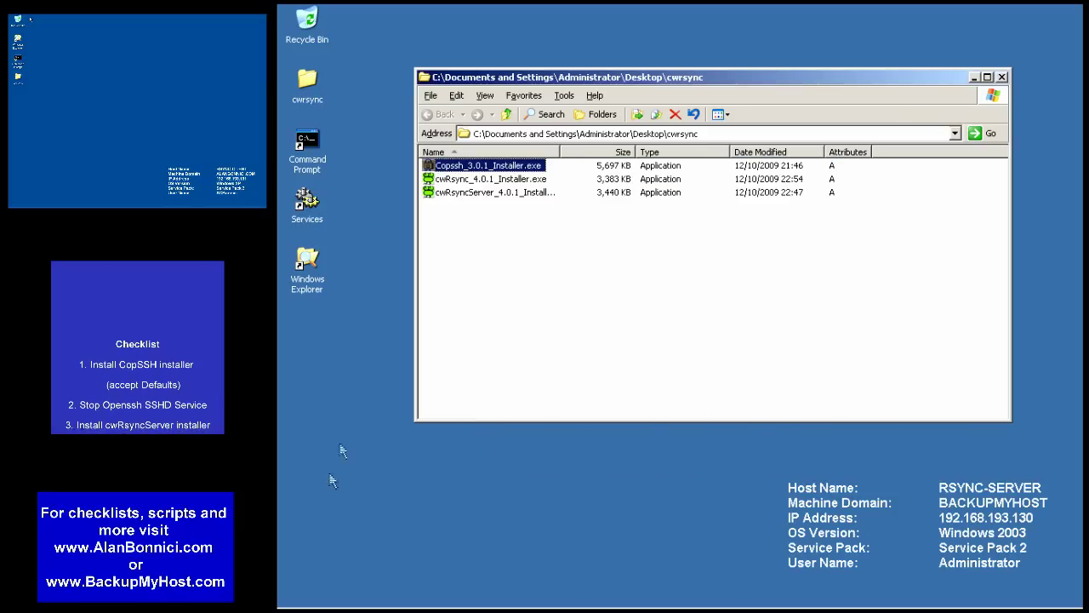
- Open Services, enlarge the window and locate the Openssh SSHD service
{"action": "double_click", "coordinate": [310, 207]}
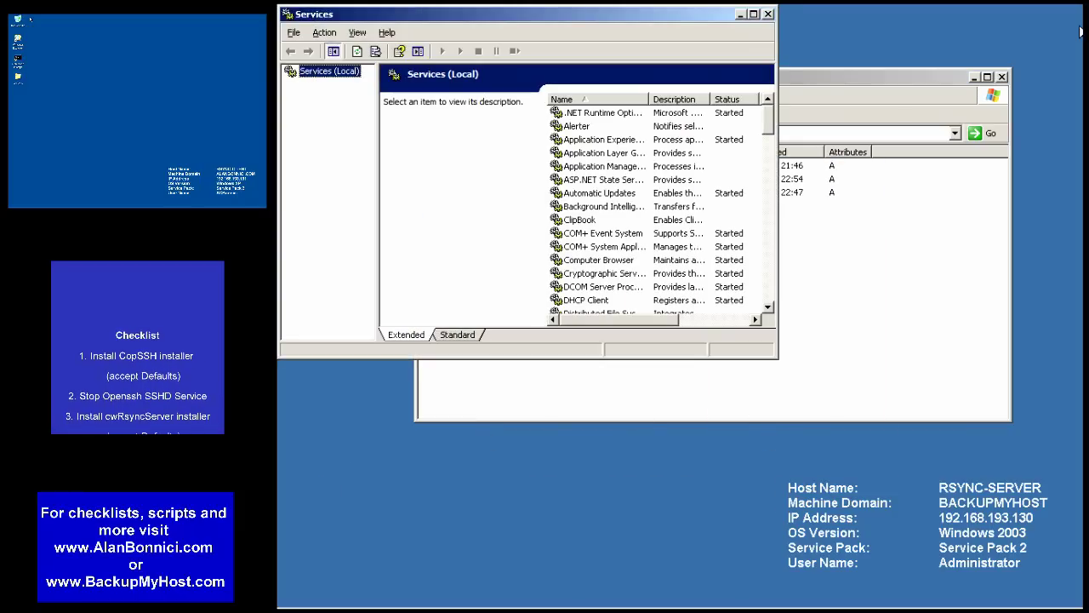
{"action": "left_click_drag", "start_coordinate": [774, 356], "coordinate": [986, 477]}
{"action": "left_click", "coordinate": [596, 366]}
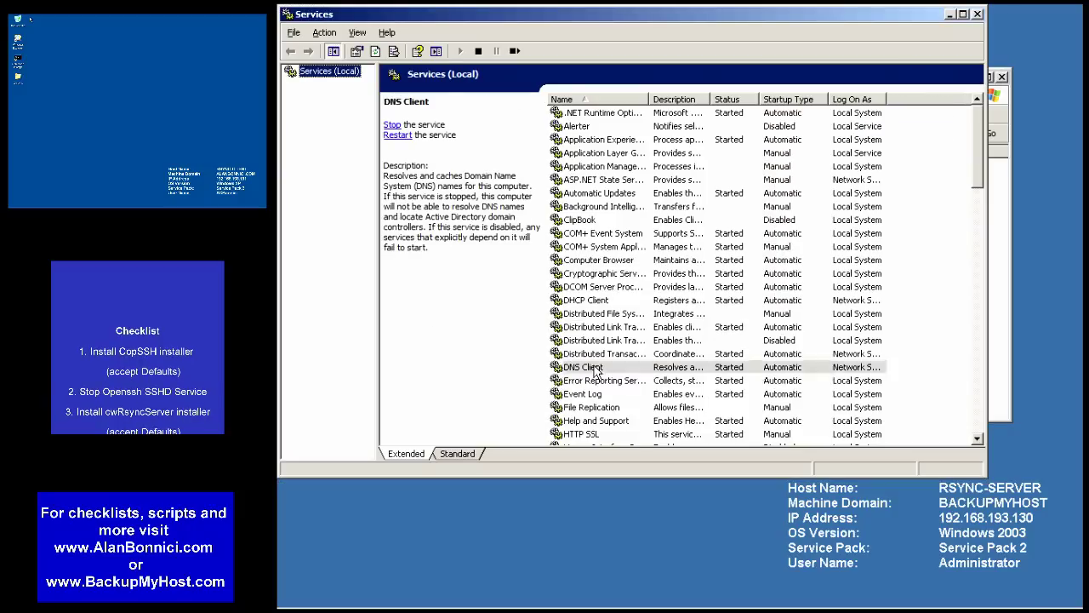
{"action": "scroll", "coordinate": [596, 371], "scroll_direction": "down", "scroll_amount": 8}
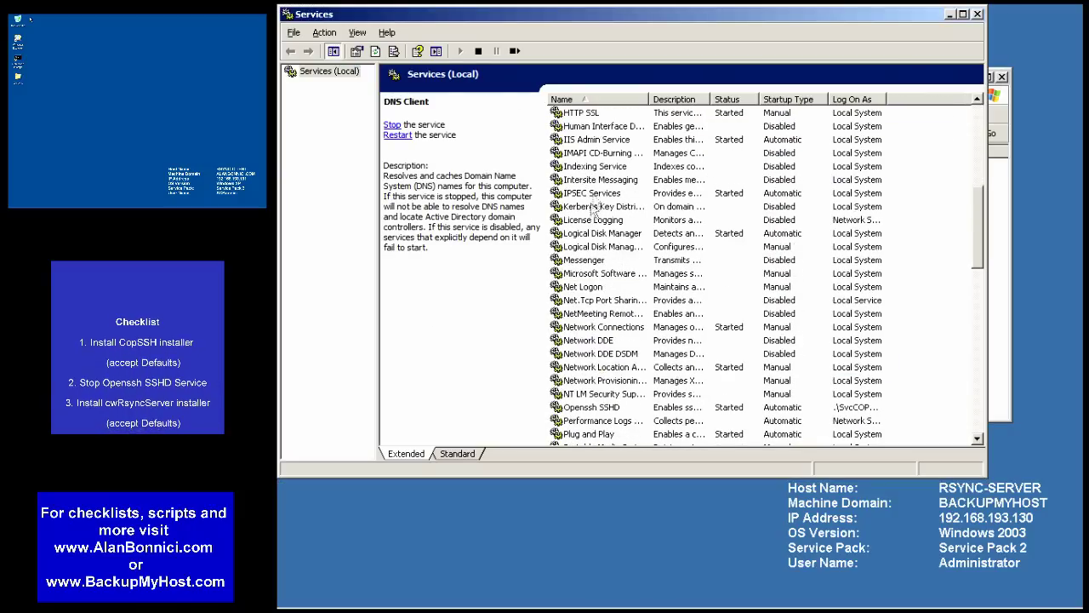
{"action": "left_click", "coordinate": [589, 233]}
{"action": "left_click", "coordinate": [585, 408]}
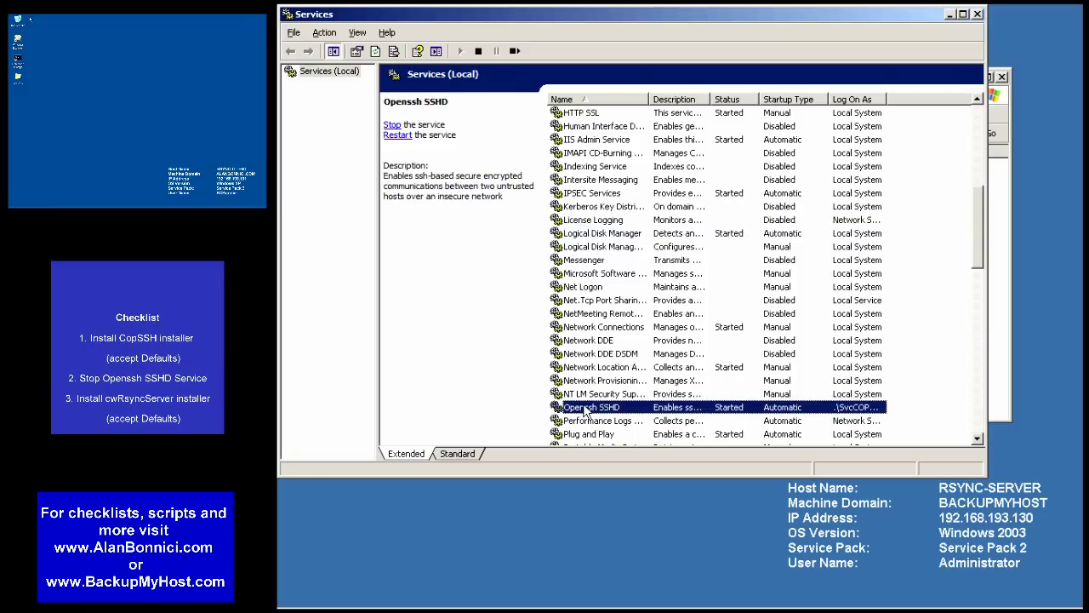
- Review Openssh SSHD's executable path and Log On account, closing properties unchanged
{"action": "right_click", "coordinate": [585, 409]}
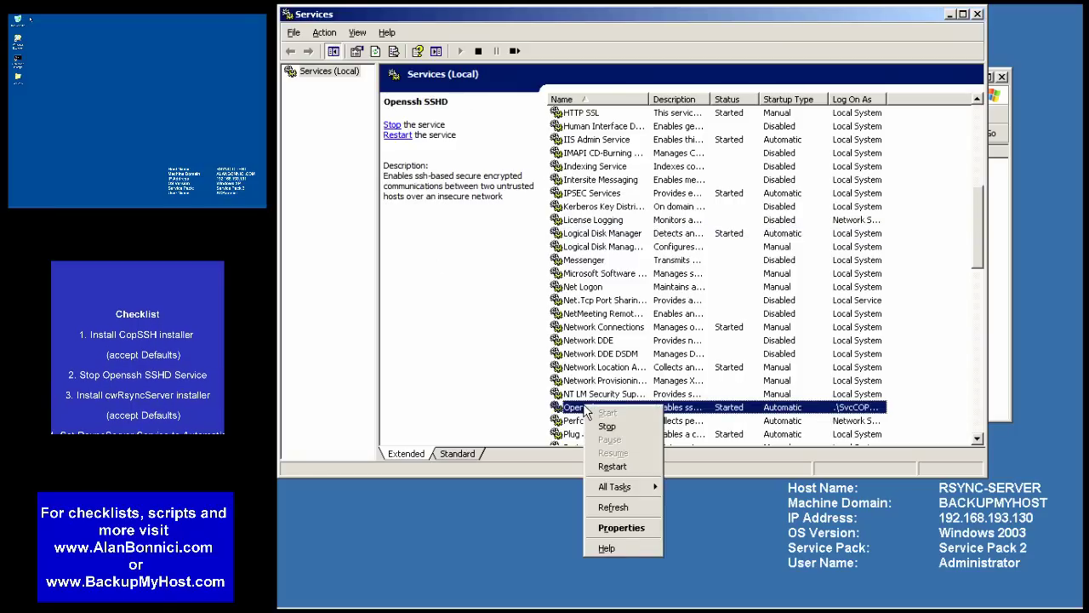
{"action": "left_click", "coordinate": [614, 525]}
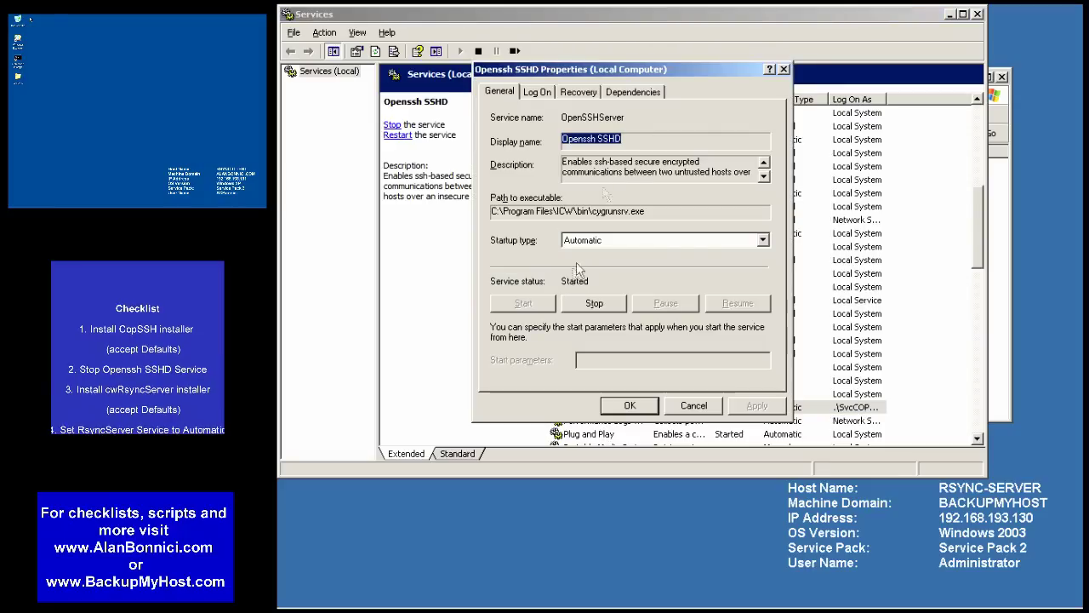
{"action": "left_click", "coordinate": [659, 210]}
{"action": "left_click_drag", "start_coordinate": [659, 210], "coordinate": [393, 217]}
{"action": "left_click", "coordinate": [538, 92]}
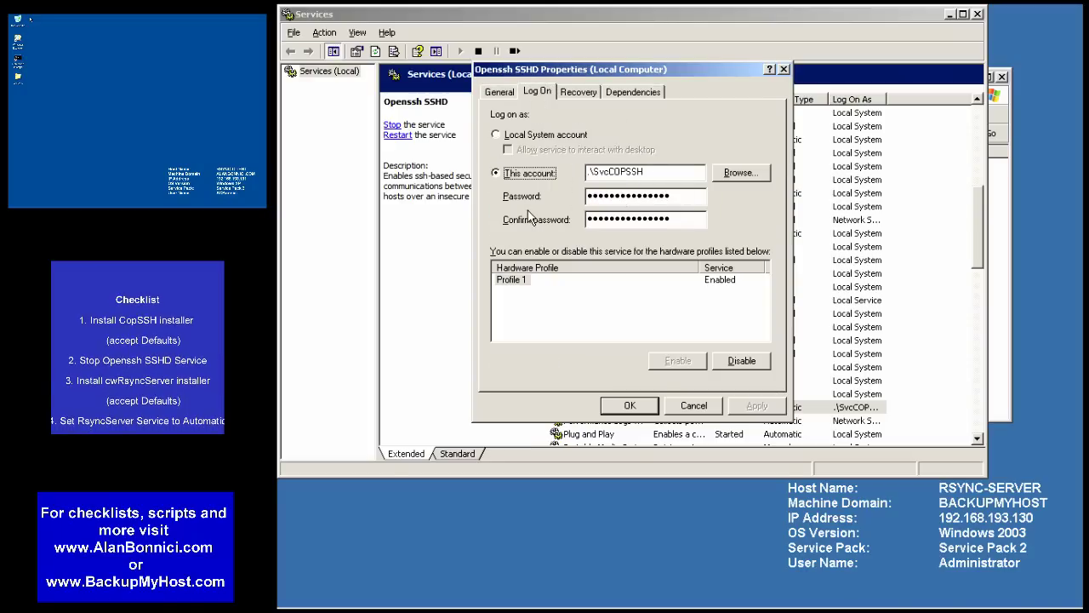
{"action": "left_click", "coordinate": [693, 406]}
- Stop the Openssh SSHD service
{"action": "right_click", "coordinate": [619, 407]}
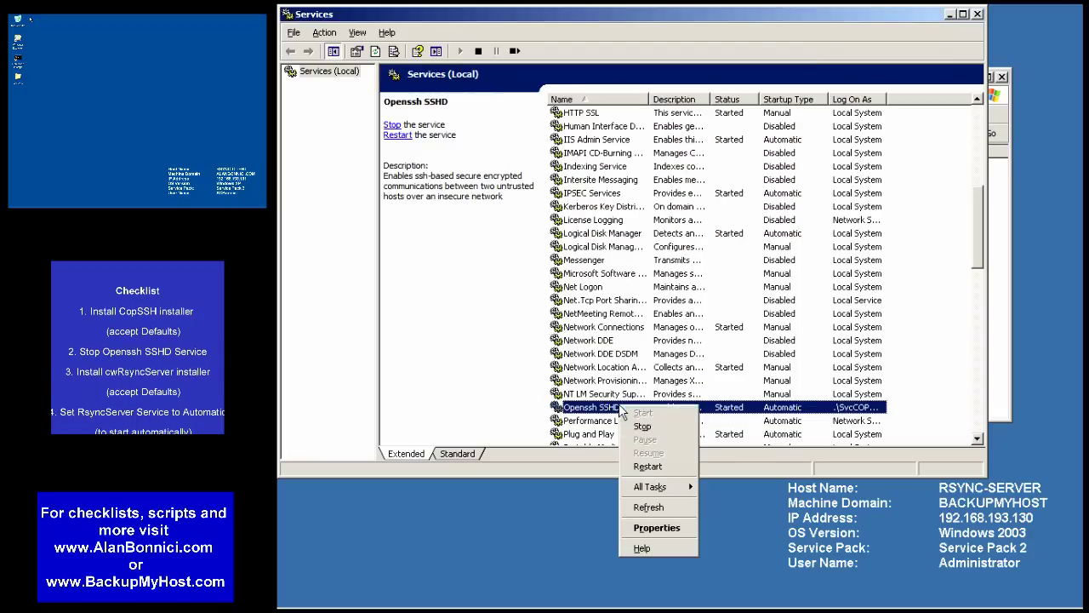
{"action": "left_click", "coordinate": [644, 427]}
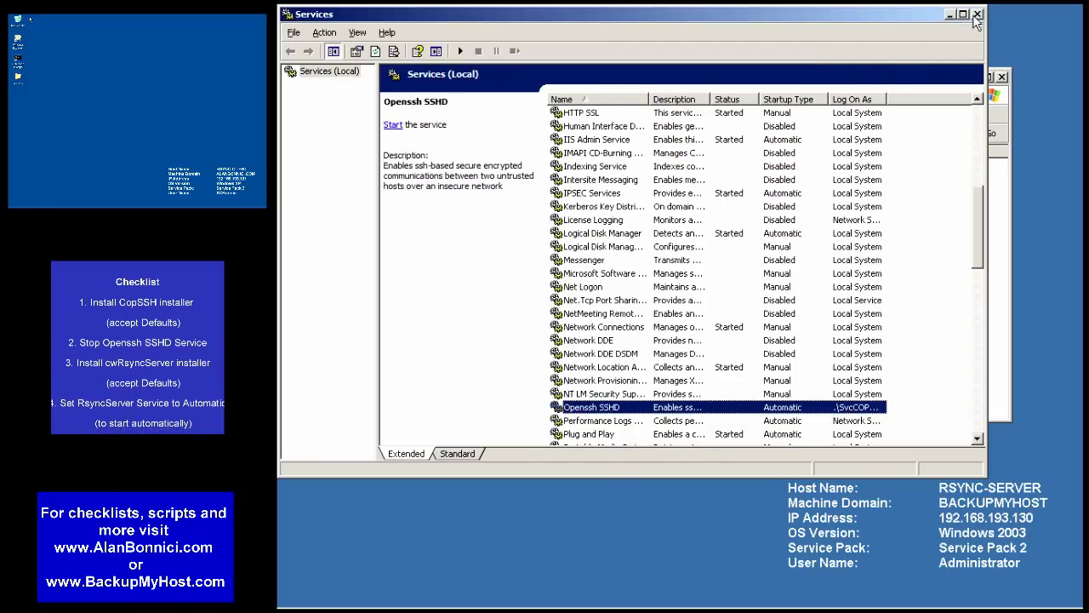
{"action": "left_click", "coordinate": [997, 200]}
{"action": "right_click", "coordinate": [475, 197]}
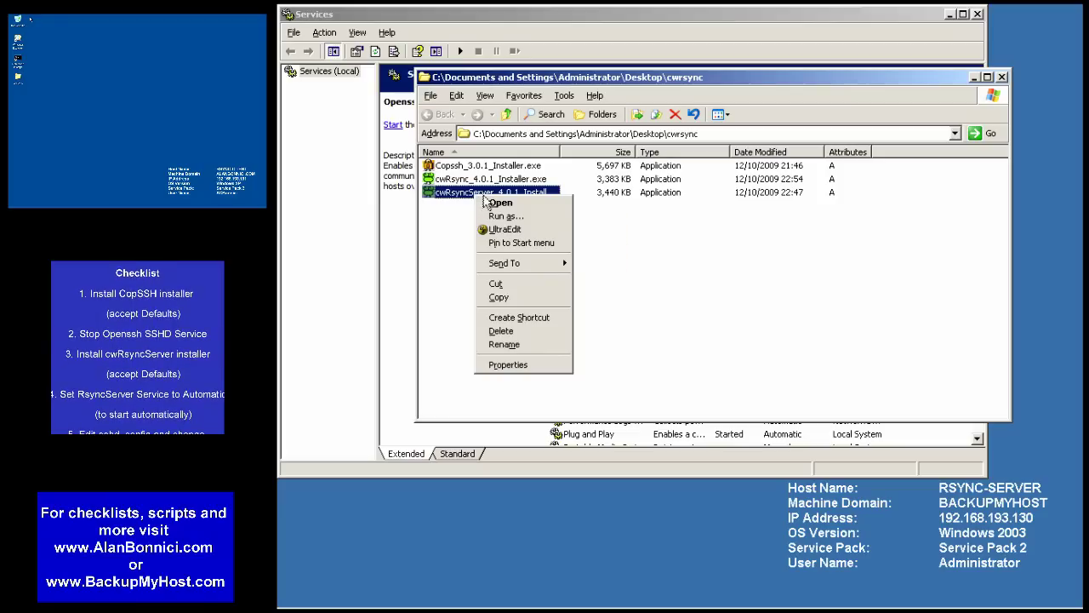
- Install cwRsyncServer 4.0.1 with defaults, allowing the ICW Base upgrade, then review the log and close
{"action": "left_click", "coordinate": [500, 202]}
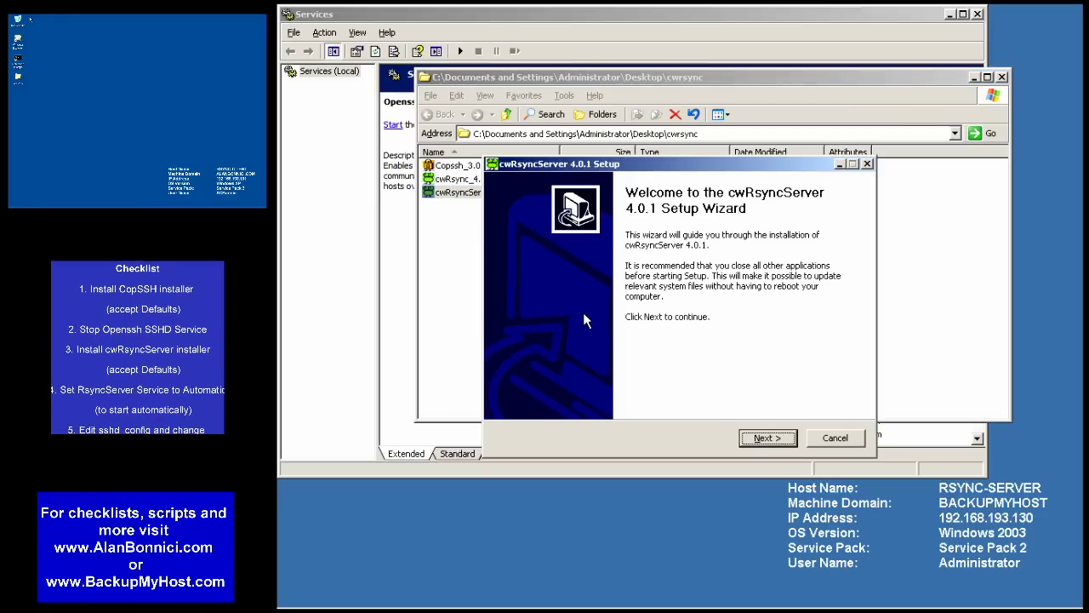
{"action": "left_click", "coordinate": [769, 438]}
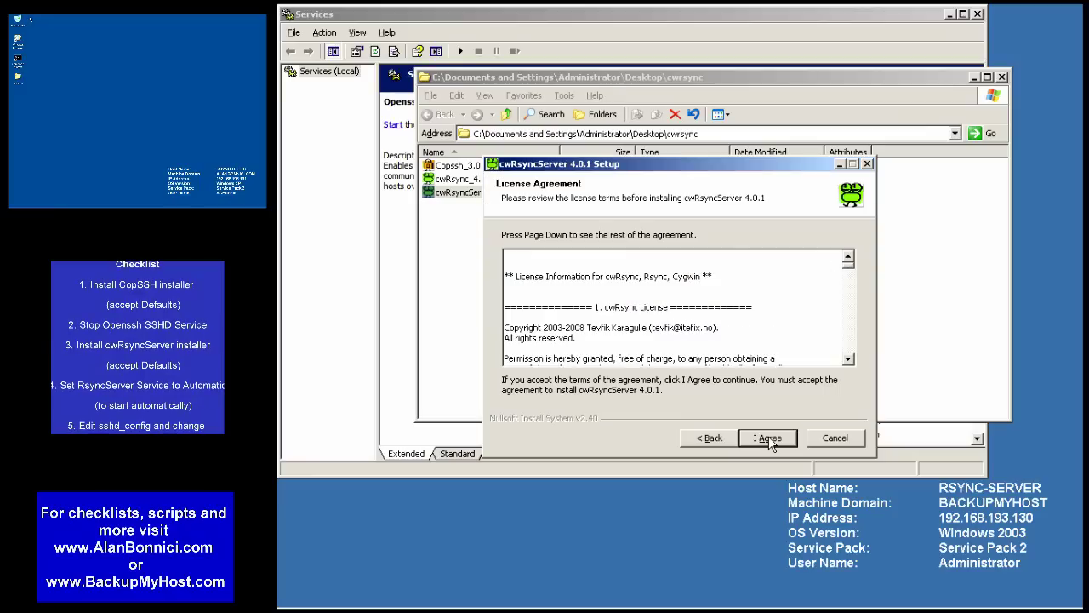
{"action": "left_click", "coordinate": [768, 439]}
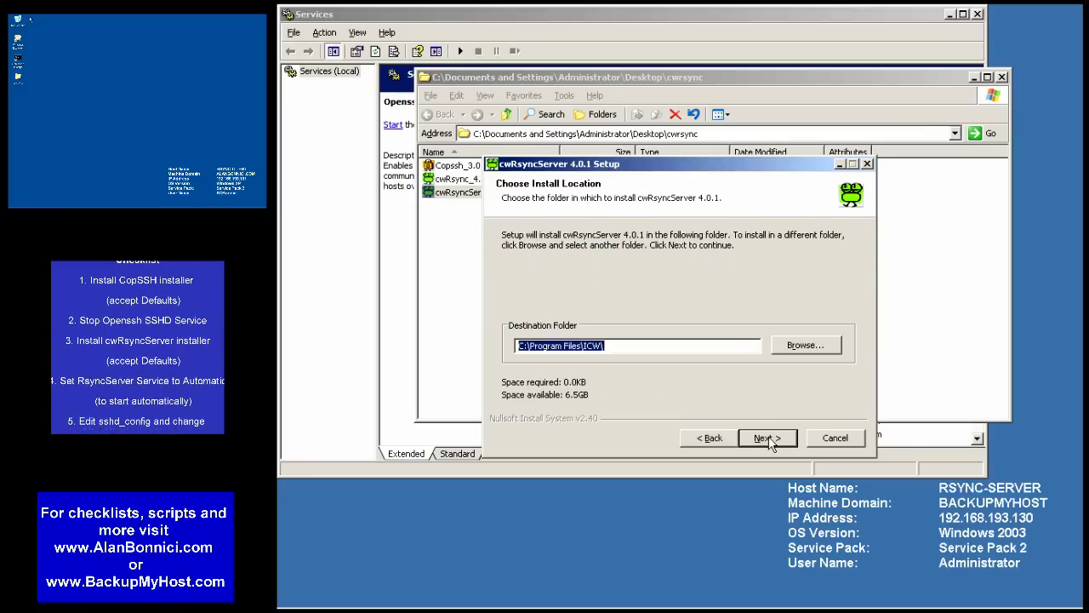
{"action": "left_click", "coordinate": [766, 437]}
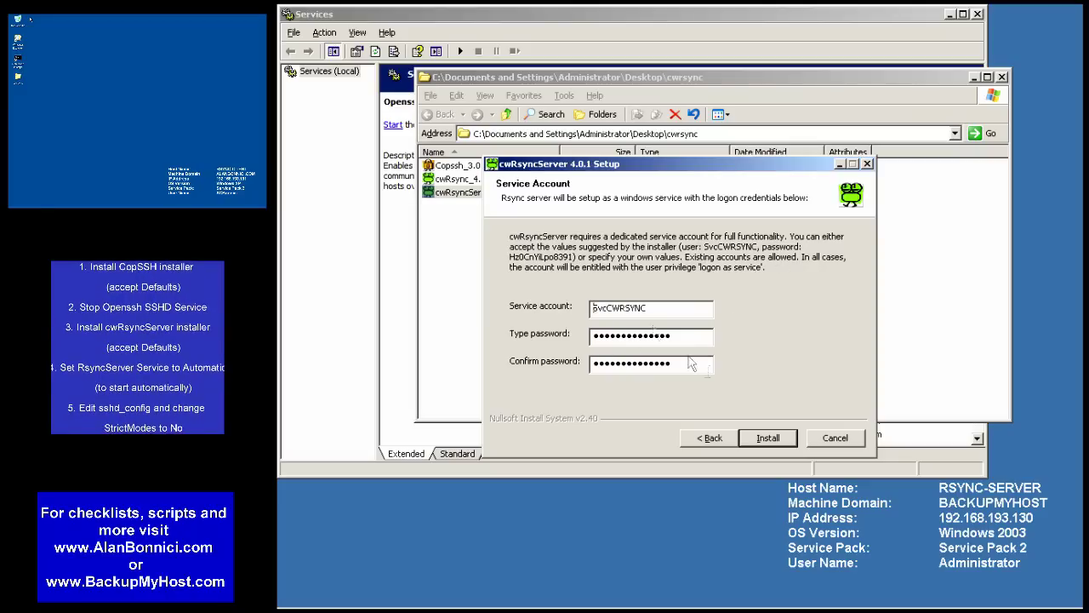
{"action": "left_click", "coordinate": [769, 439]}
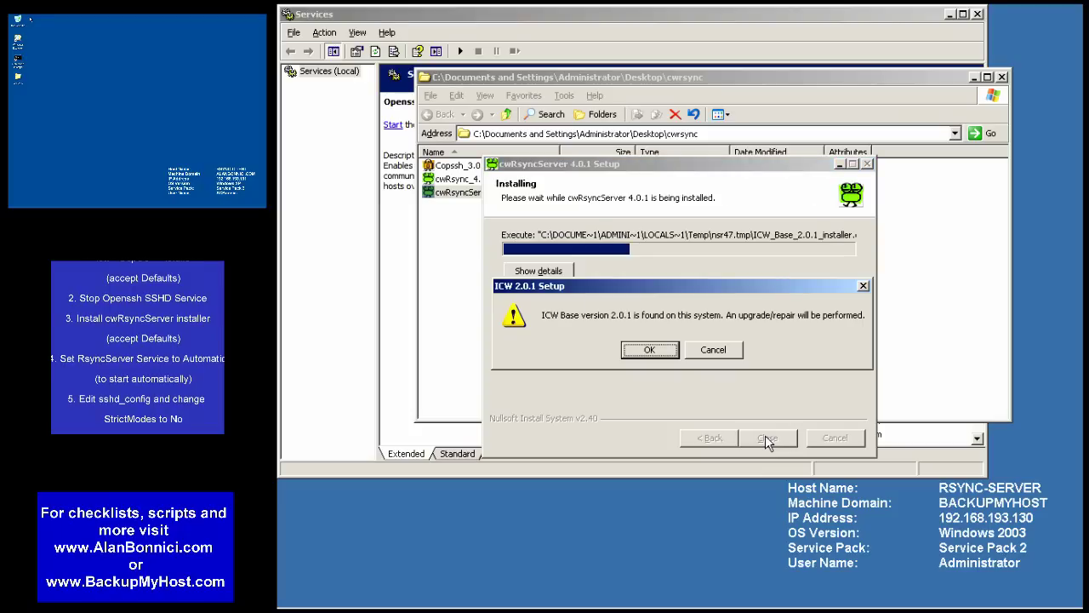
{"action": "left_click", "coordinate": [649, 349]}
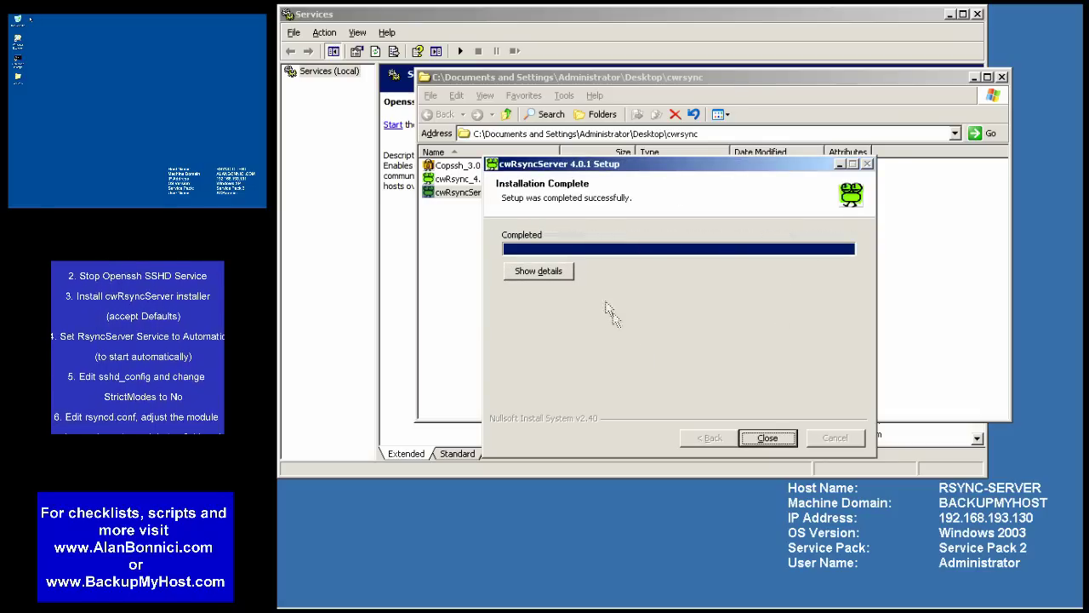
{"action": "left_click", "coordinate": [549, 272]}
{"action": "scroll", "coordinate": [851, 358], "scroll_direction": "up", "scroll_amount": 5}
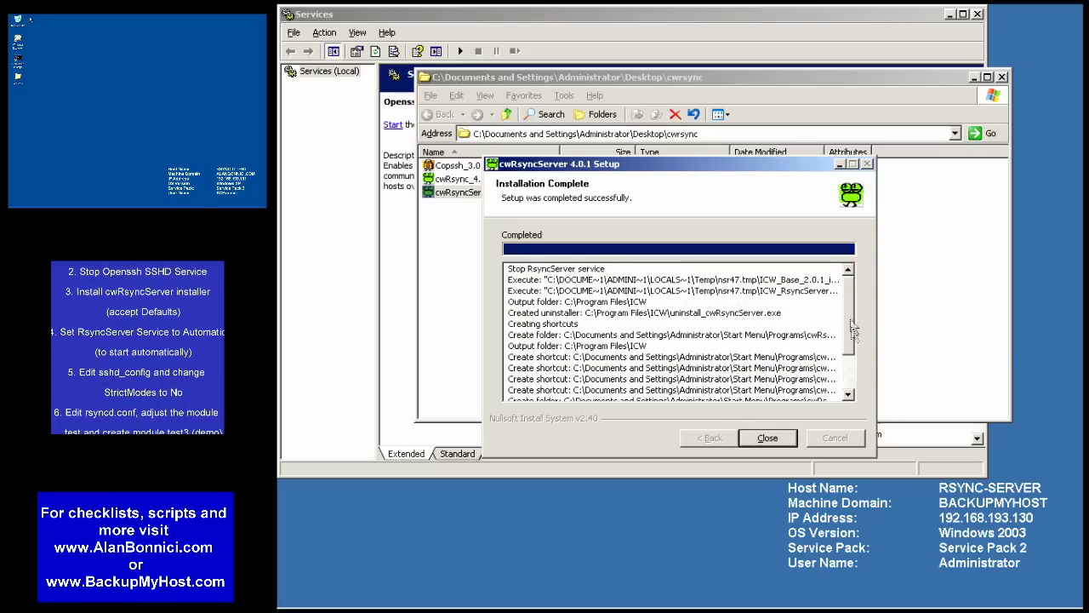
{"action": "scroll", "coordinate": [848, 323], "scroll_direction": "down", "scroll_amount": 5}
{"action": "left_click", "coordinate": [814, 358]}
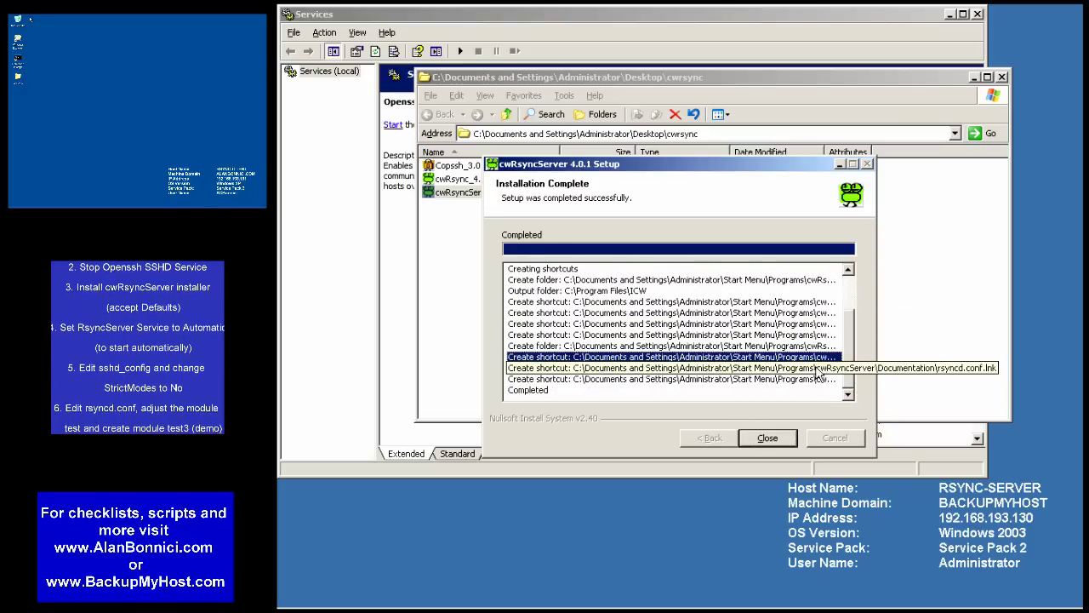
{"action": "left_click", "coordinate": [782, 441]}
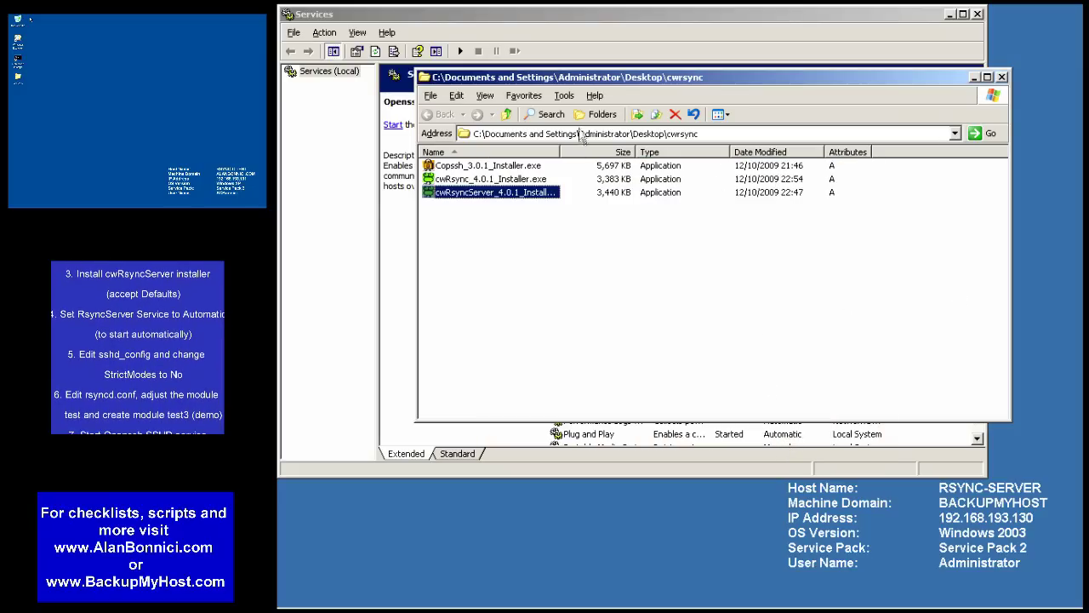
- Expand the folder tree to C:\Program Files\ICW, view its contents, then return to Services
{"action": "left_click", "coordinate": [598, 114]}
{"action": "left_click", "coordinate": [427, 196]}
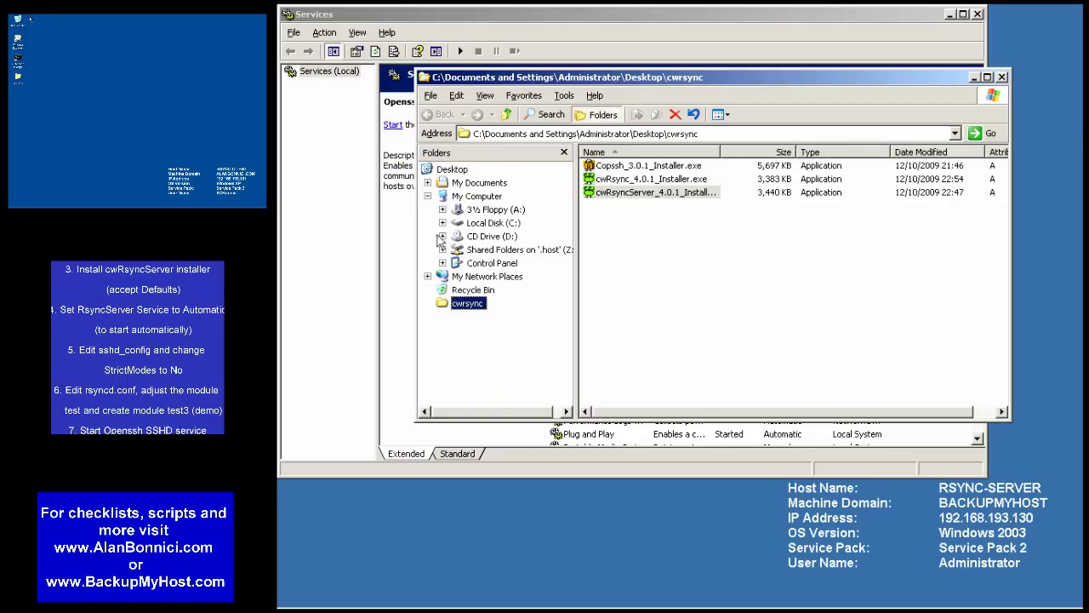
{"action": "left_click", "coordinate": [442, 222]}
{"action": "left_click", "coordinate": [457, 277]}
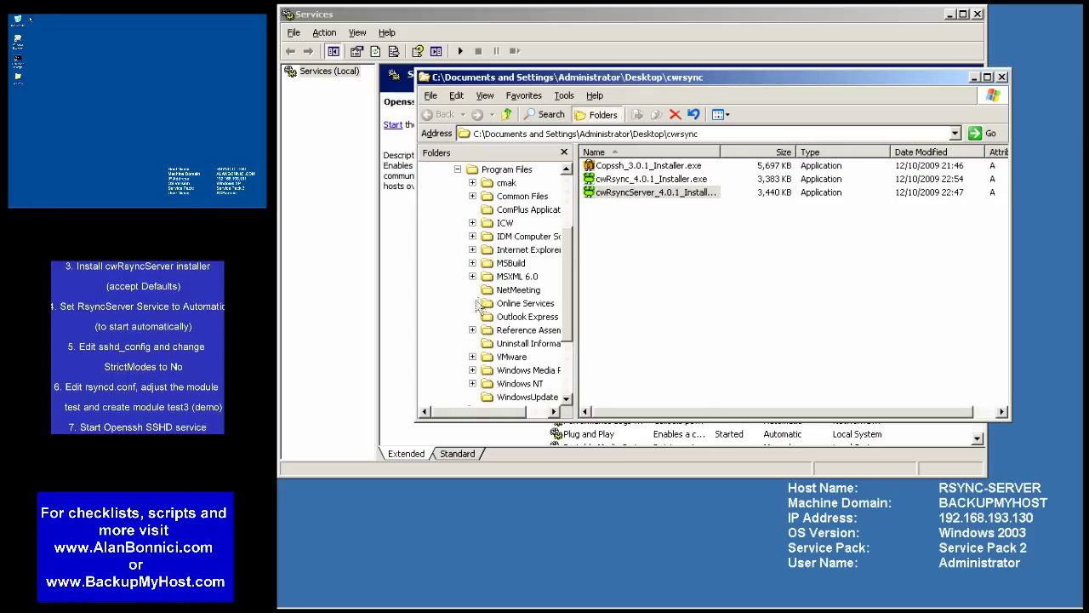
{"action": "left_click", "coordinate": [472, 222]}
{"action": "left_click", "coordinate": [505, 222]}
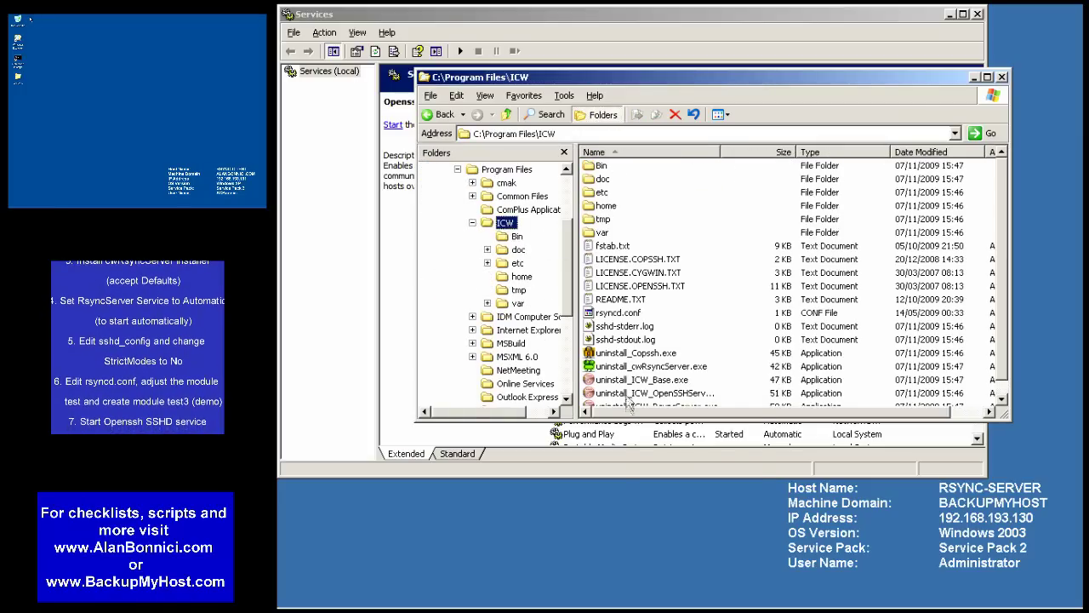
{"action": "scroll", "coordinate": [742, 393], "scroll_direction": "down", "scroll_amount": 1}
{"action": "scroll", "coordinate": [741, 393], "scroll_direction": "up", "scroll_amount": 3}
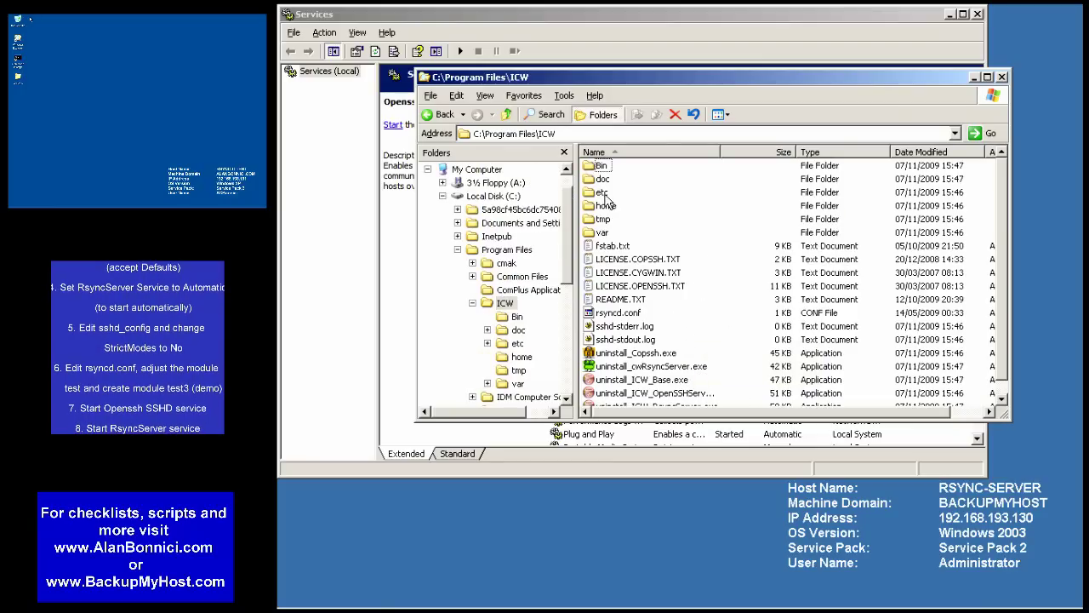
{"action": "left_click", "coordinate": [422, 19]}
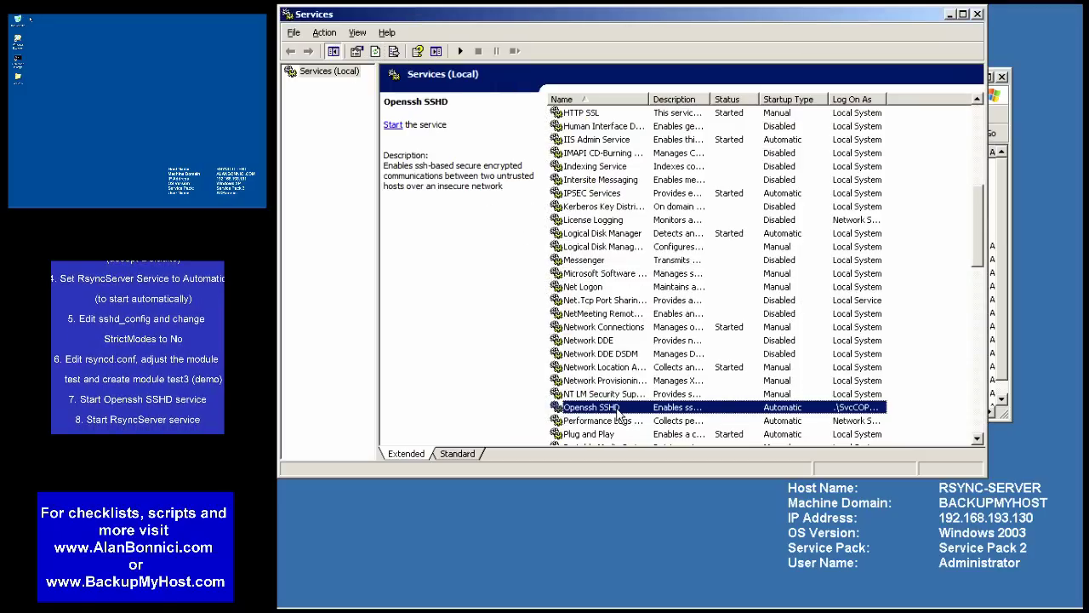
- Set the RsyncServer service's startup type to Automatic, checking its log-on account
{"action": "scroll", "coordinate": [621, 415], "scroll_direction": "down", "scroll_amount": 5}
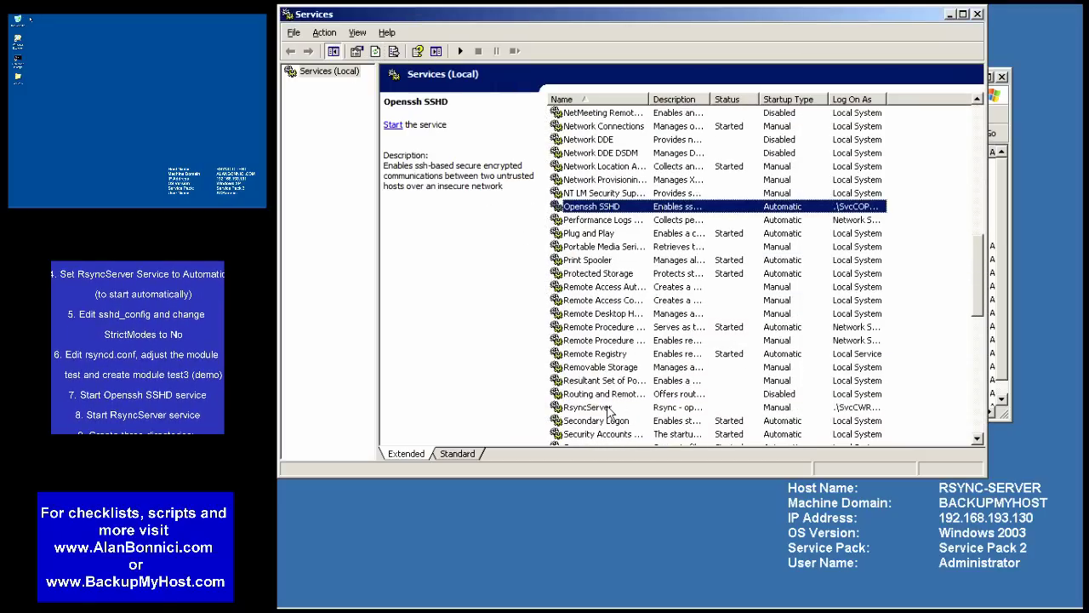
{"action": "left_click", "coordinate": [608, 409]}
{"action": "right_click", "coordinate": [587, 408]}
{"action": "left_click", "coordinate": [614, 530]}
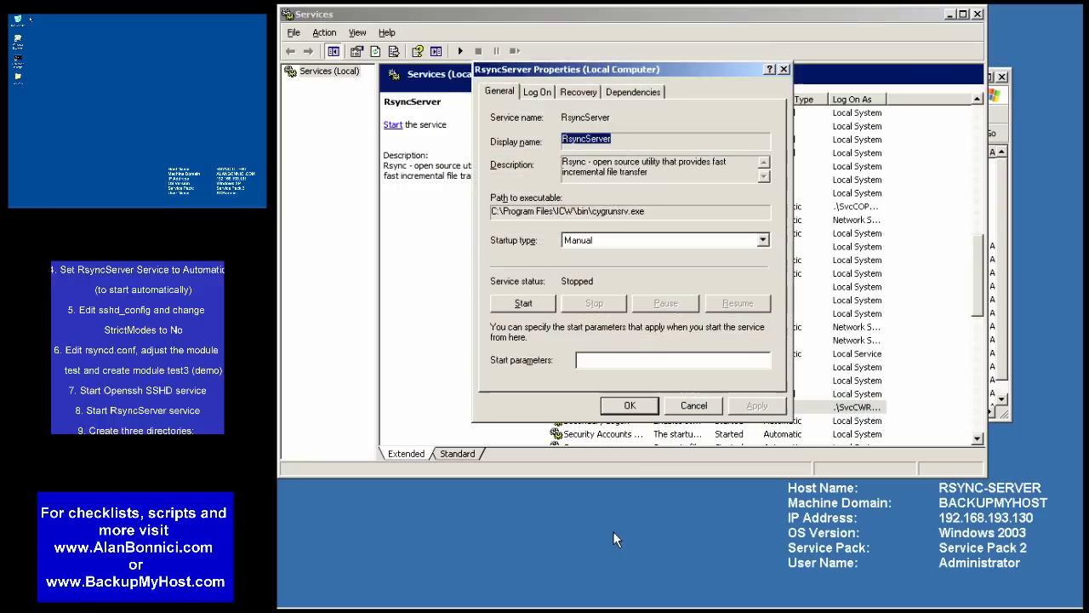
{"action": "left_click_drag", "start_coordinate": [651, 211], "coordinate": [477, 225]}
{"action": "left_click", "coordinate": [599, 241]}
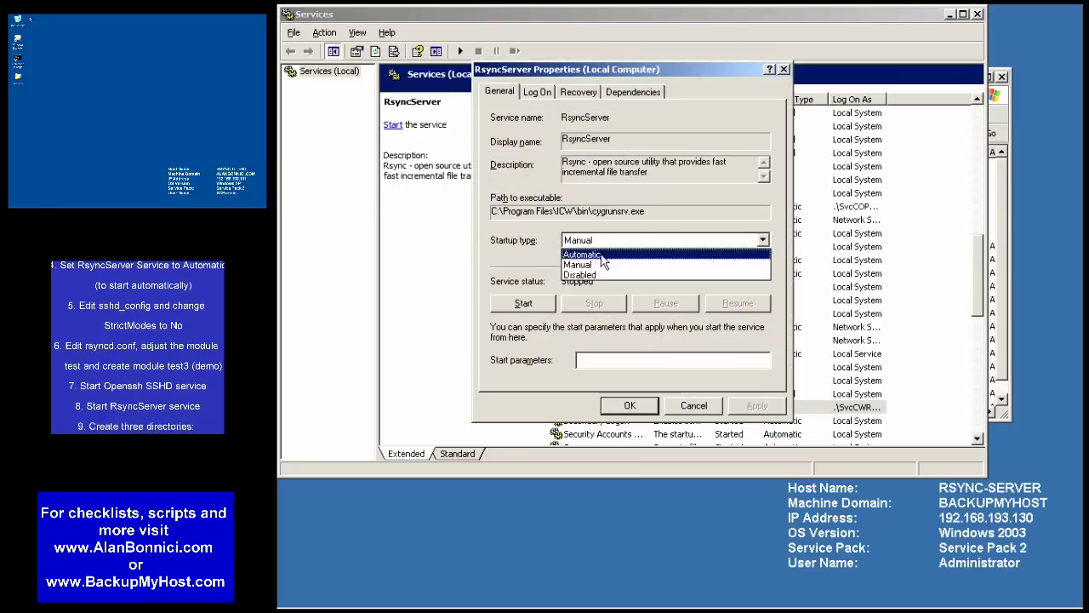
{"action": "left_click", "coordinate": [600, 254]}
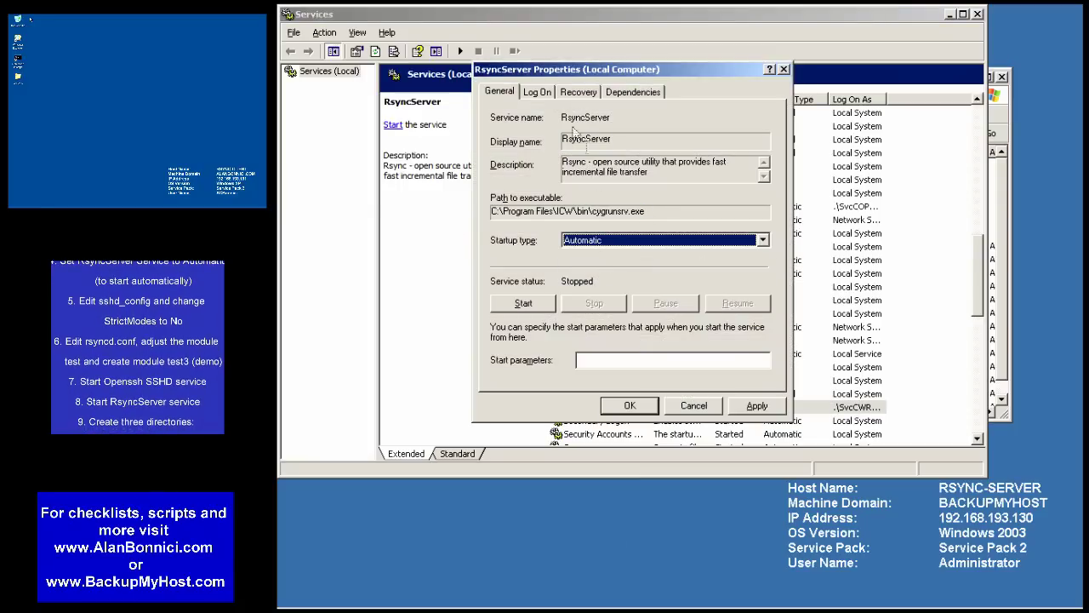
{"action": "left_click", "coordinate": [537, 92]}
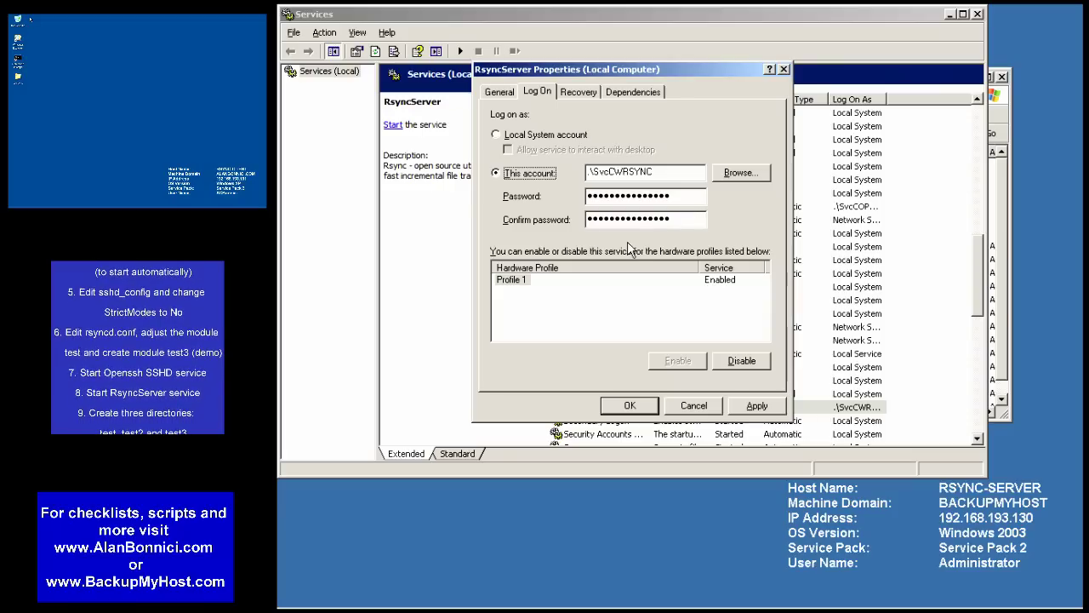
{"action": "left_click", "coordinate": [629, 406]}
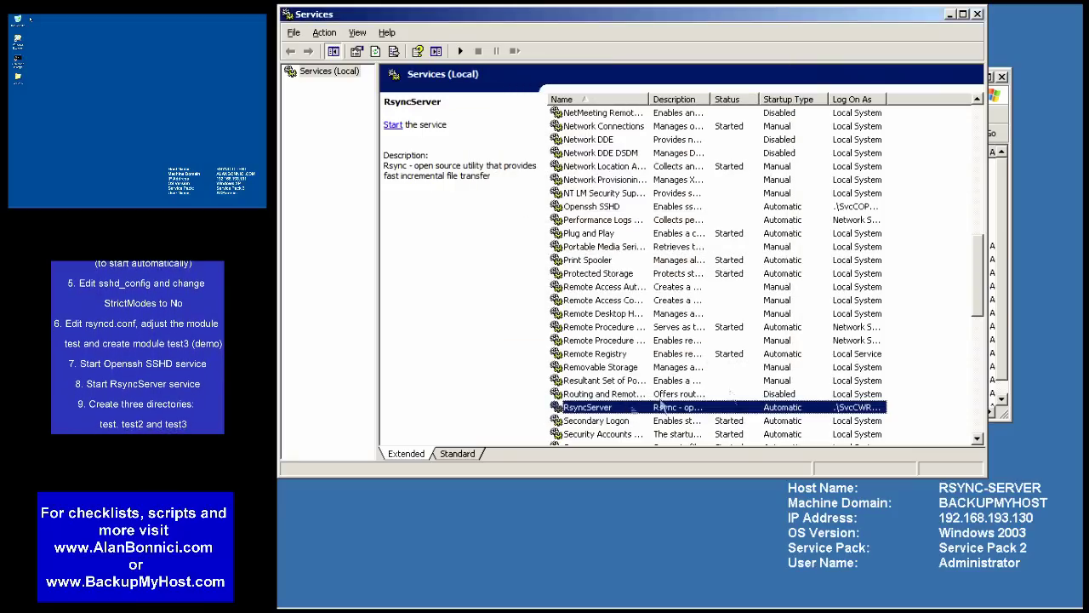
{"action": "left_click", "coordinate": [994, 221]}
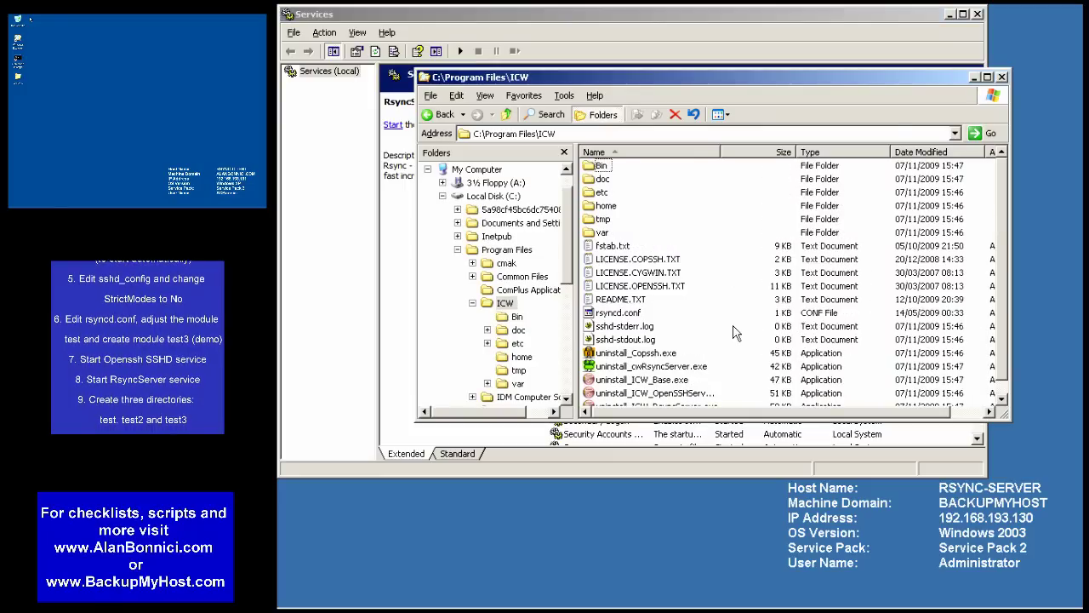
- Open etc\sshd_config in UltraEdit, converting it to DOS format
{"action": "double_click", "coordinate": [602, 193]}
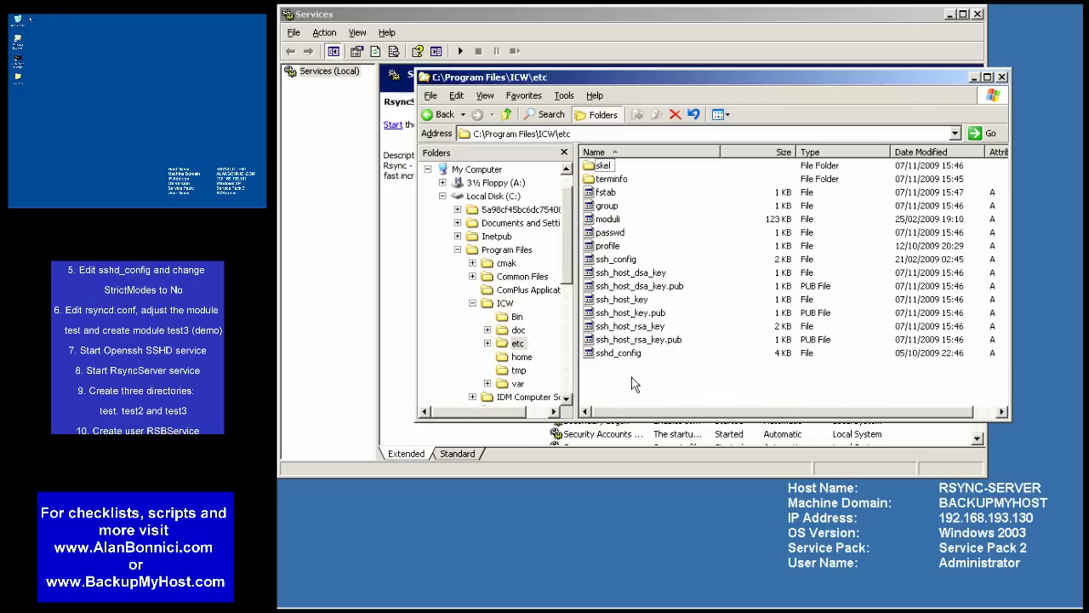
{"action": "left_click", "coordinate": [619, 354]}
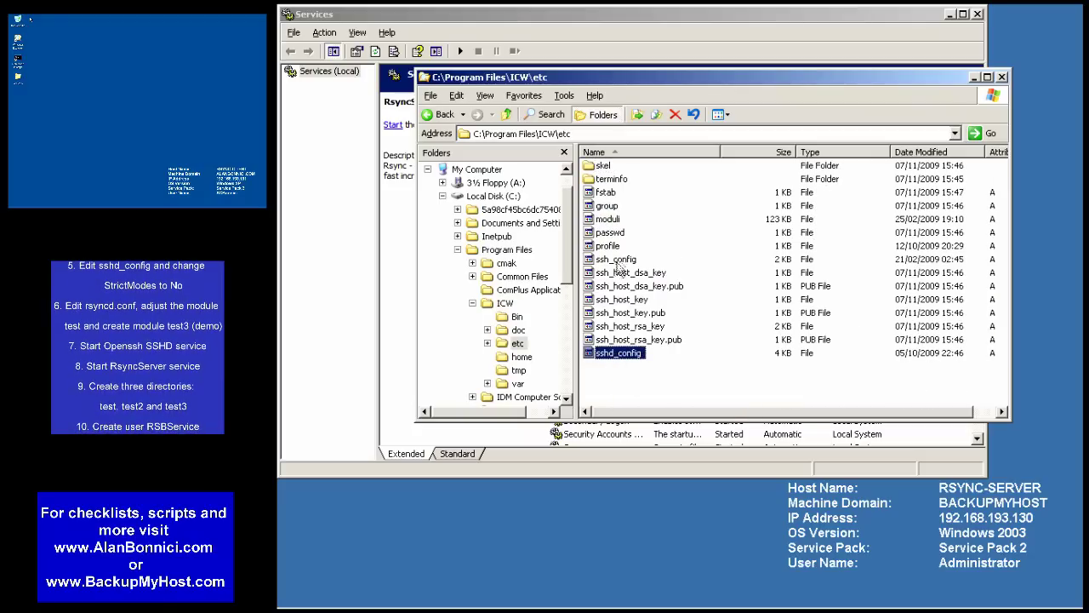
{"action": "right_click", "coordinate": [612, 352]}
{"action": "left_click", "coordinate": [634, 372]}
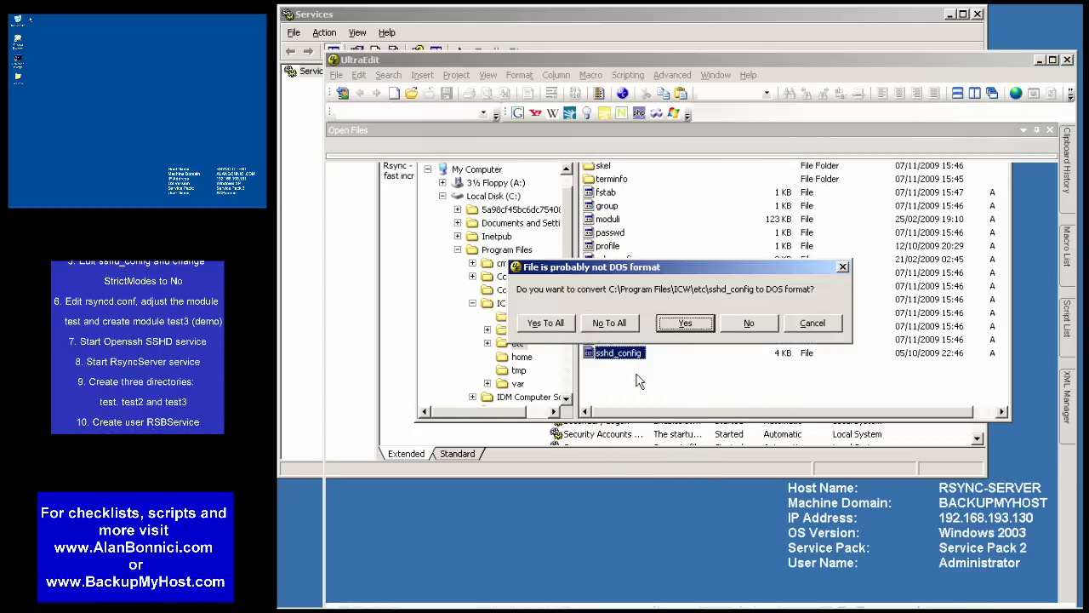
{"action": "left_click", "coordinate": [681, 325]}
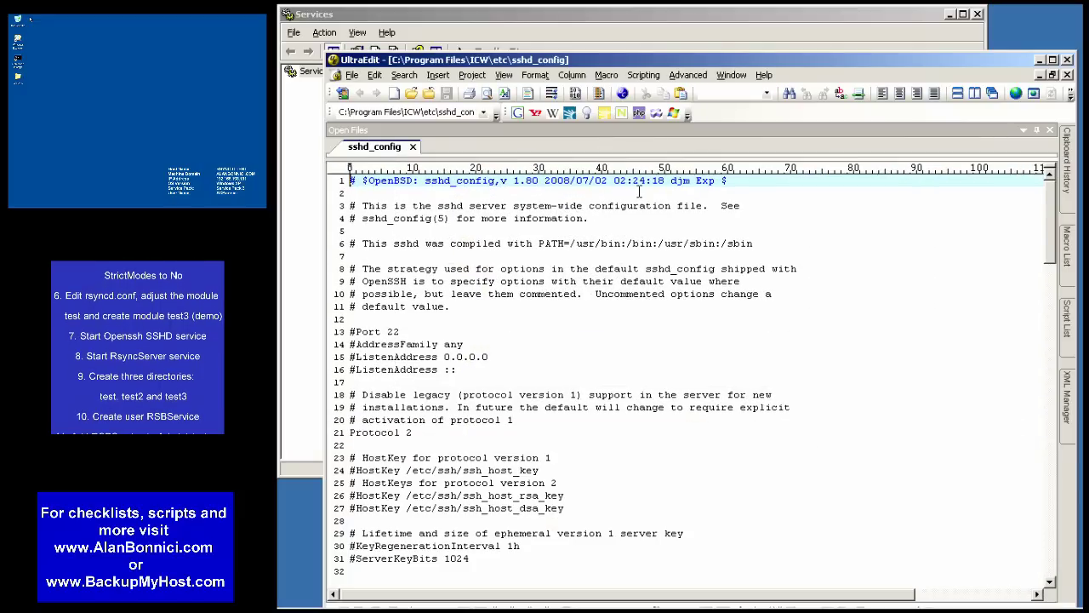
- Add an uncommented 'StrictModes no' line below '#StrictModes yes'
{"action": "left_click", "coordinate": [417, 432]}
{"action": "scroll", "coordinate": [417, 433], "scroll_direction": "down", "scroll_amount": 6}
{"action": "scroll", "coordinate": [416, 436], "scroll_direction": "down", "scroll_amount": 2}
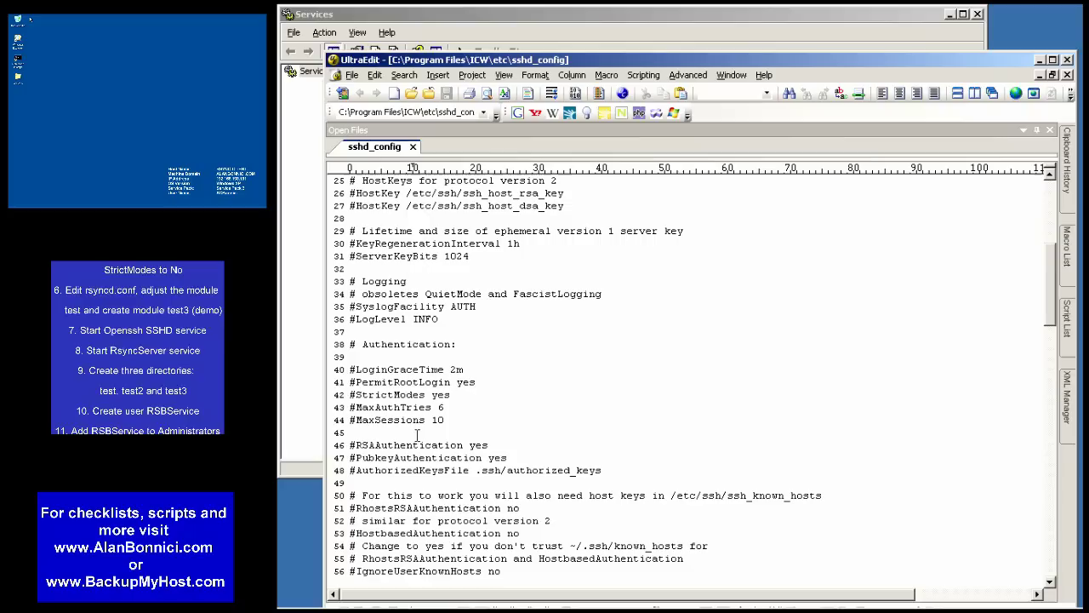
{"action": "left_click_drag", "start_coordinate": [350, 395], "coordinate": [350, 408]}
{"action": "key", "text": "ctrl+x"}
{"action": "key", "text": "ctrl+v"}
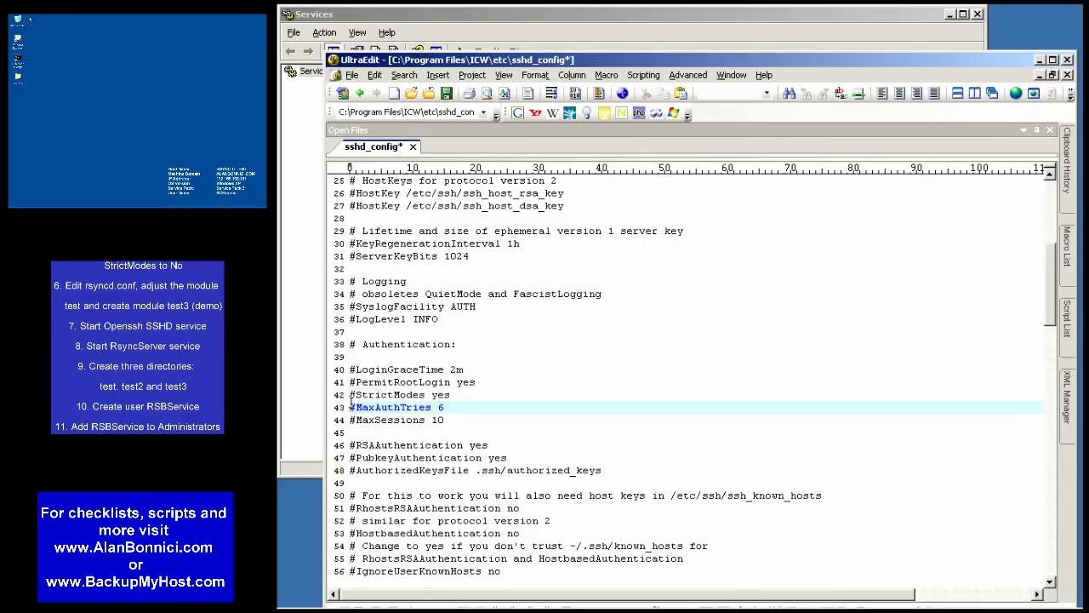
{"action": "key", "text": "ctrl+v"}
{"action": "key", "text": "Up"}
{"action": "key", "text": "Delete"}
{"action": "key", "text": "End"}
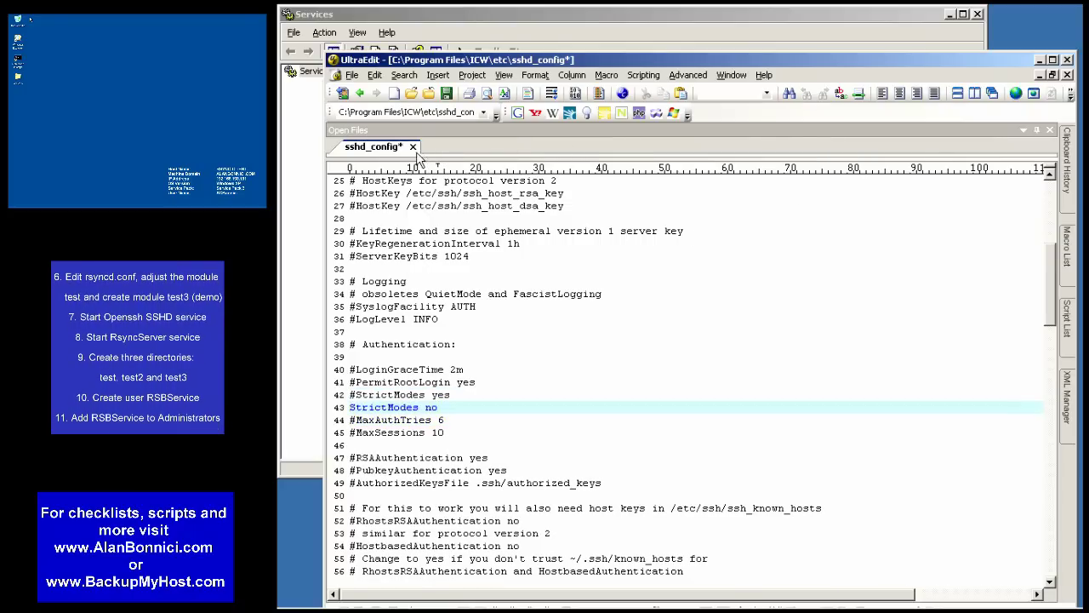
- Save sshd_config and minimize the Services window
{"action": "left_click", "coordinate": [351, 75]}
{"action": "left_click", "coordinate": [374, 237]}
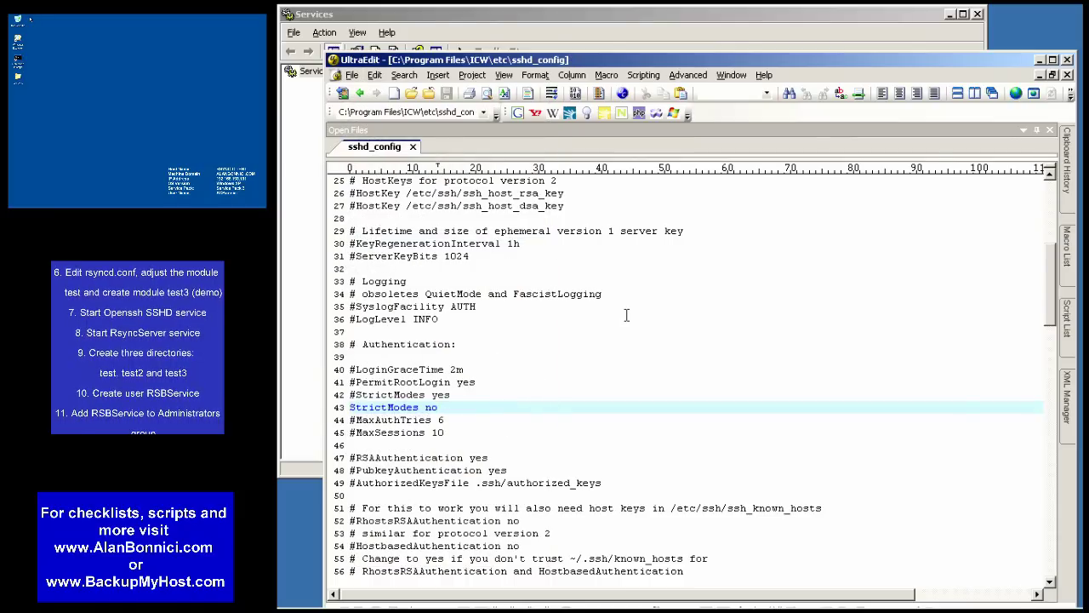
{"action": "left_click", "coordinate": [627, 315]}
{"action": "left_click", "coordinate": [923, 37]}
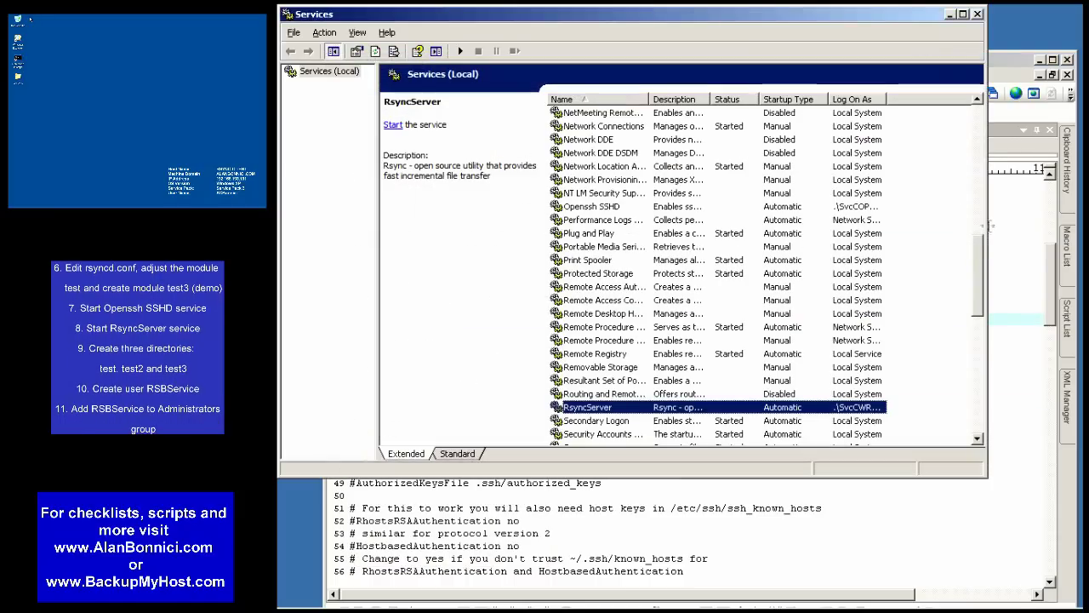
{"action": "left_click", "coordinate": [951, 14]}
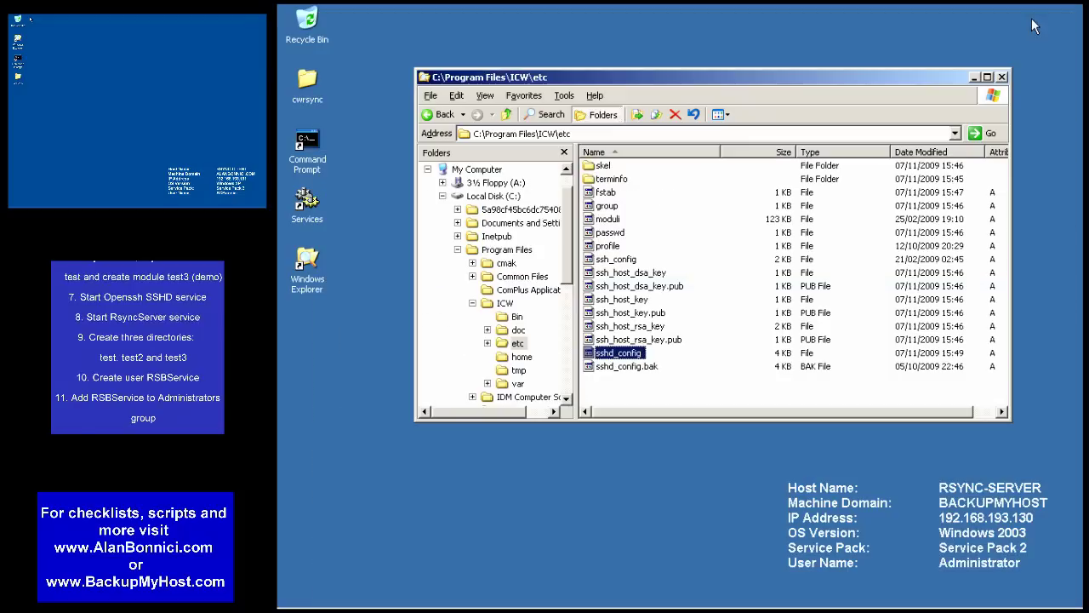
- Open rsyncd.conf from the ICW folder in UltraEdit
{"action": "left_click", "coordinate": [1028, 17]}
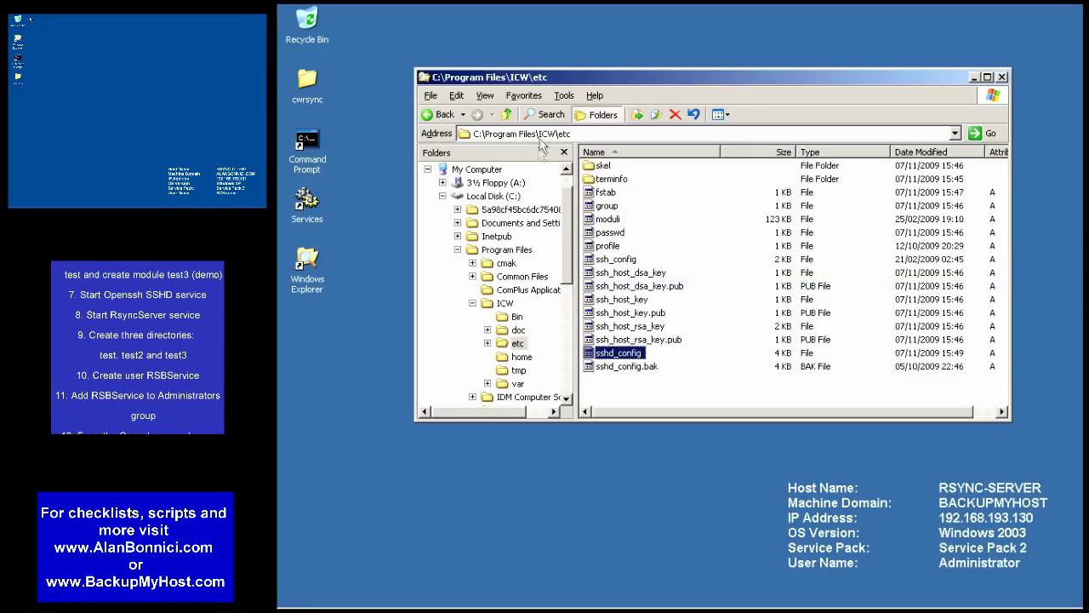
{"action": "left_click", "coordinate": [506, 303]}
{"action": "left_click", "coordinate": [619, 313]}
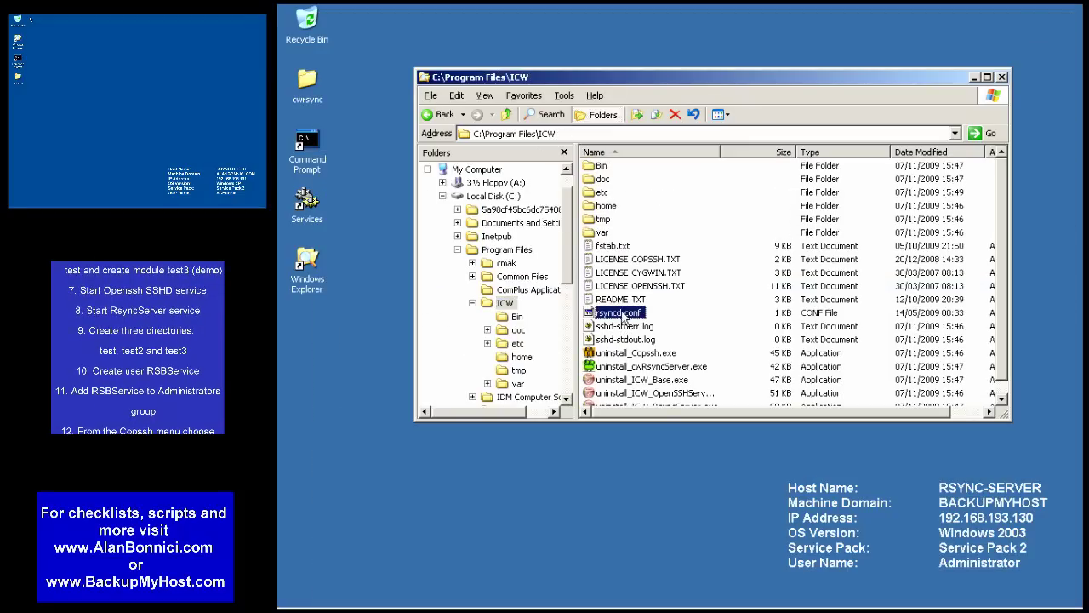
{"action": "right_click", "coordinate": [620, 313]}
{"action": "left_click", "coordinate": [649, 333]}
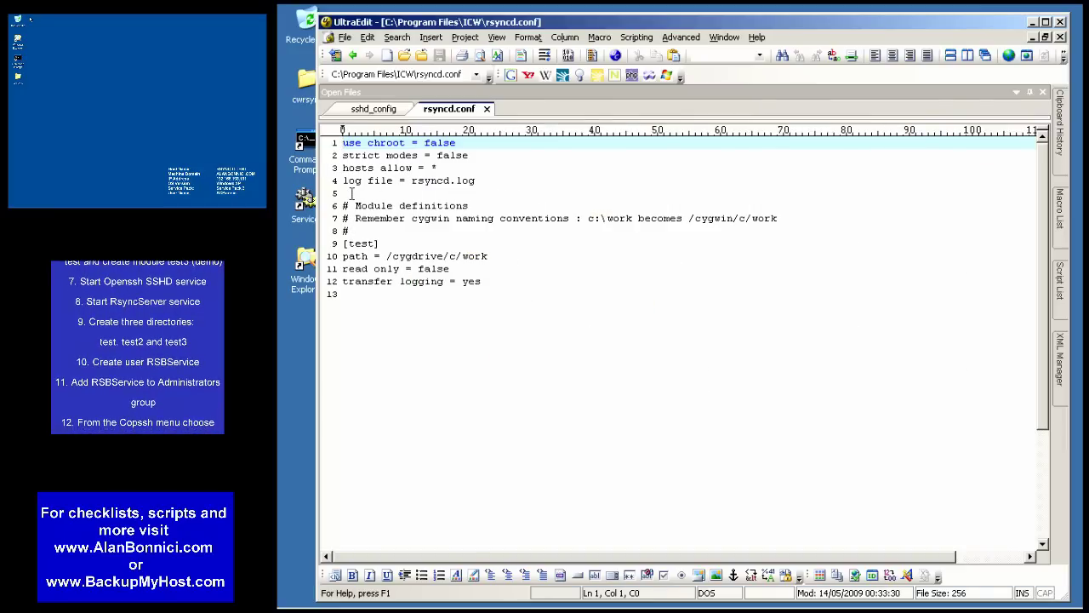
- Change the [test] module path from work to /cygdrive/c/test
{"action": "left_click_drag", "start_coordinate": [342, 243], "coordinate": [323, 306]}
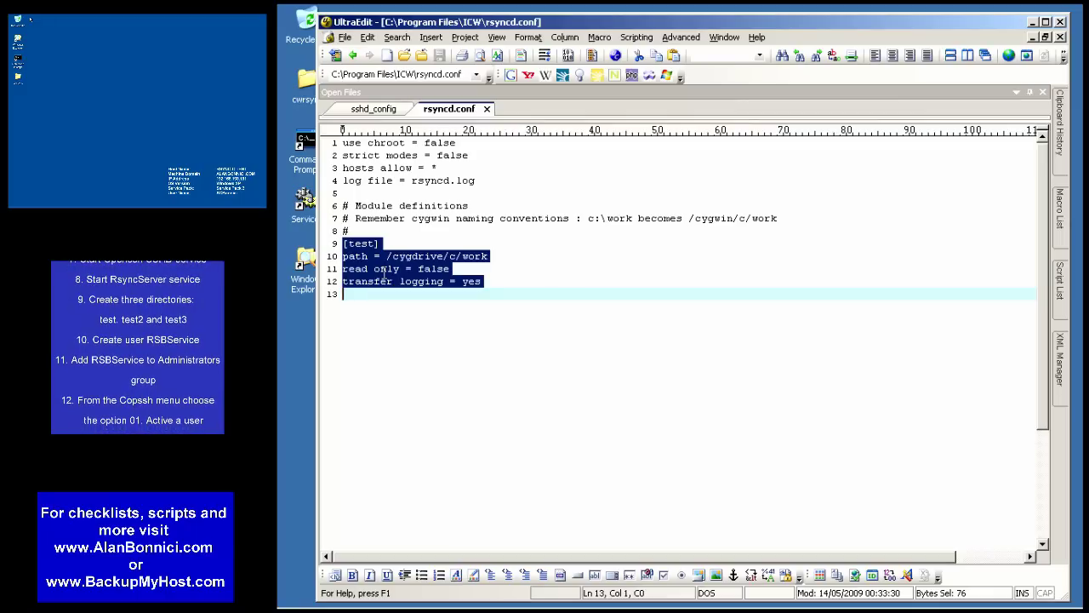
{"action": "left_click_drag", "start_coordinate": [461, 255], "coordinate": [485, 257]}
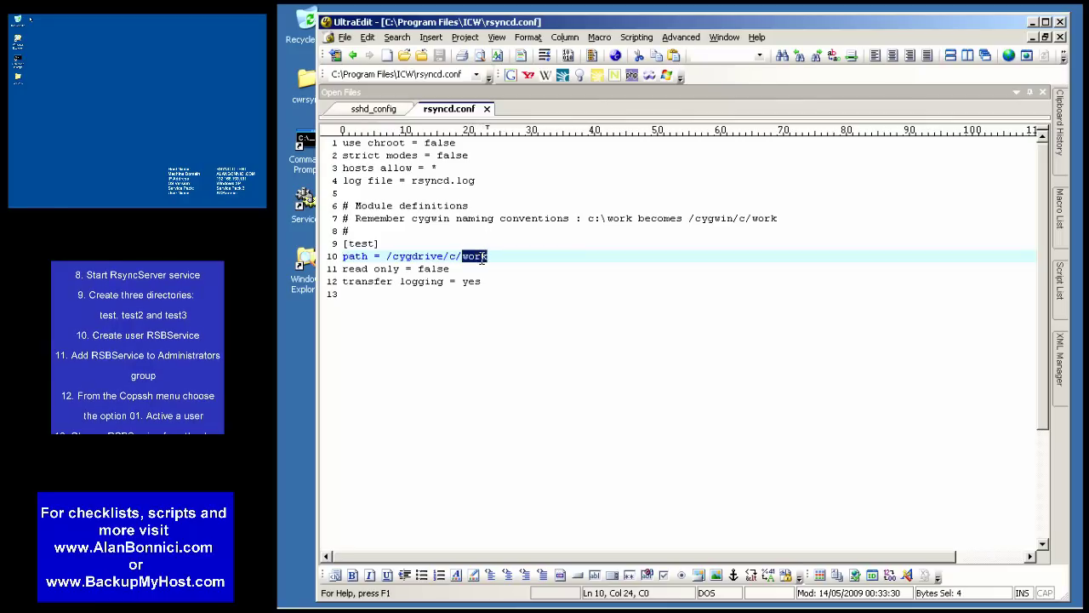
{"action": "type", "text": "test"}
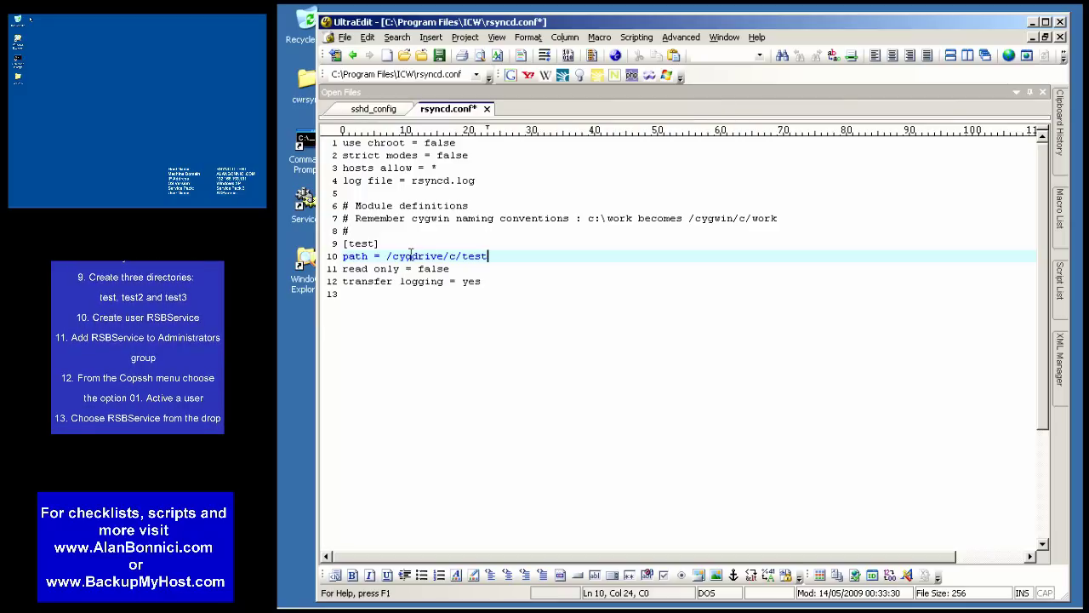
- Duplicate the [test] block below itself as a [test3] module for /cygdrive/c/test3
{"action": "left_click_drag", "start_coordinate": [340, 244], "coordinate": [336, 314]}
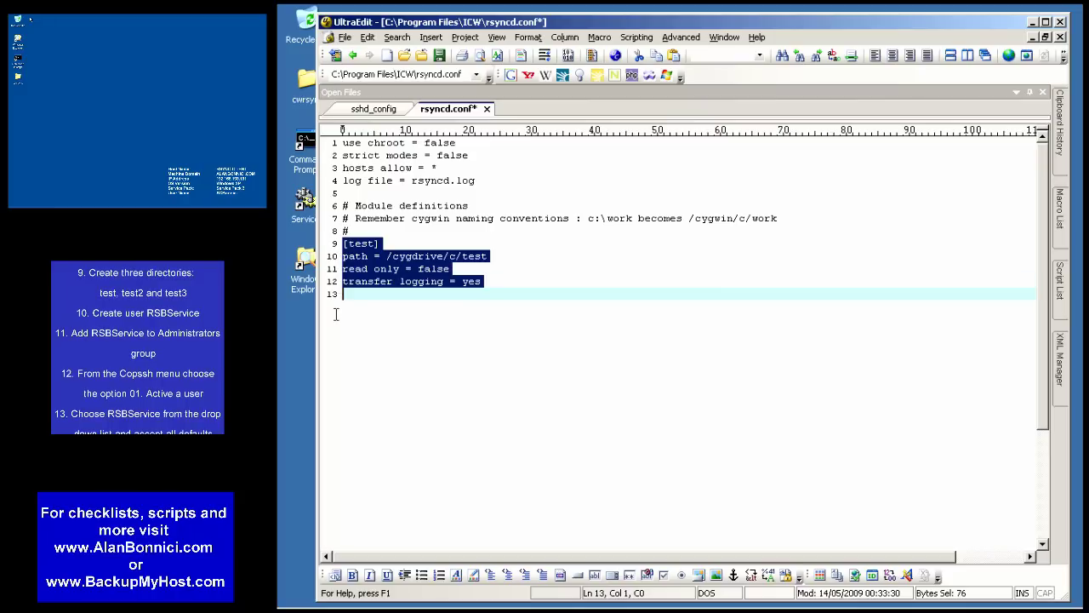
{"action": "key", "text": "ctrl+c"}
{"action": "left_click", "coordinate": [416, 315]}
{"action": "key", "text": "ctrl+v"}
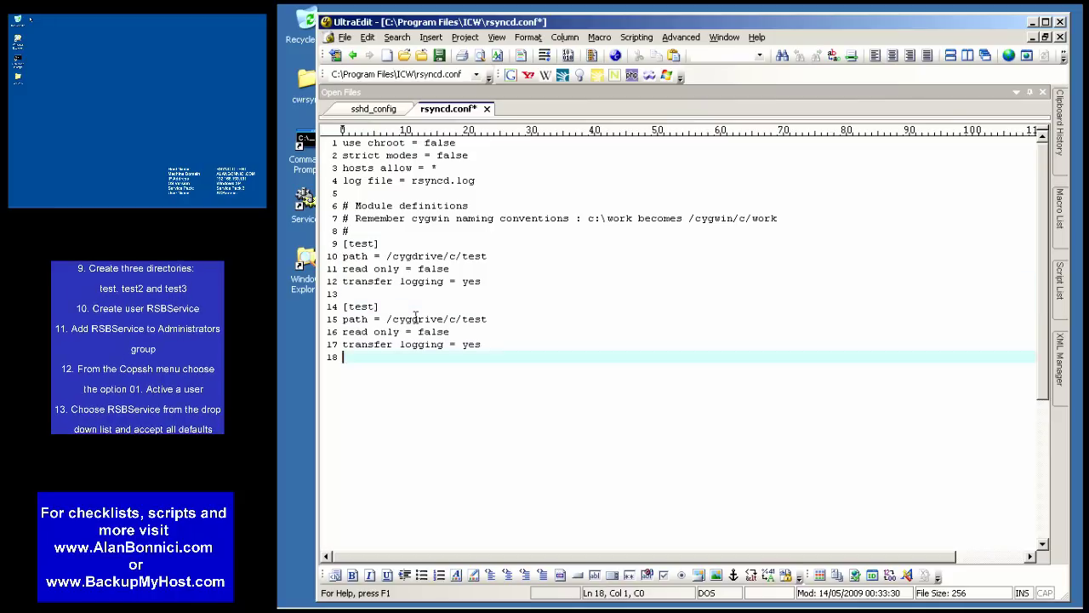
{"action": "key", "text": "Up"}
{"action": "key", "text": "Up"}
{"action": "key", "text": "Up"}
{"action": "key", "text": "Up"}
{"action": "key", "text": "End"}
{"action": "key", "text": "Left"}
{"action": "key", "text": "Down"}
{"action": "key", "text": "End"}
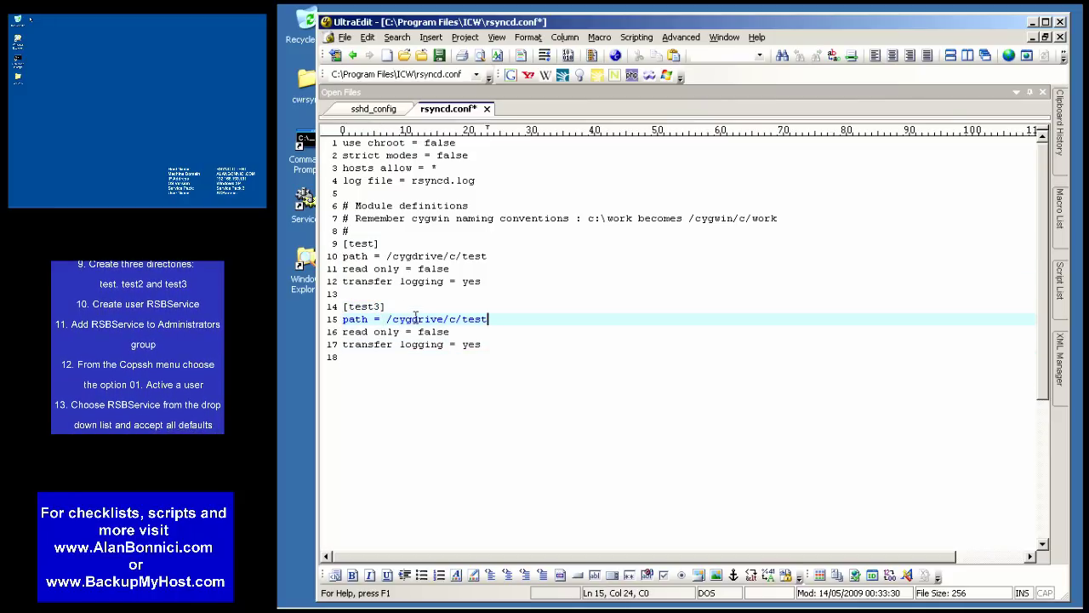
- Save rsyncd.conf and minimize UltraEdit
{"action": "left_click", "coordinate": [345, 39]}
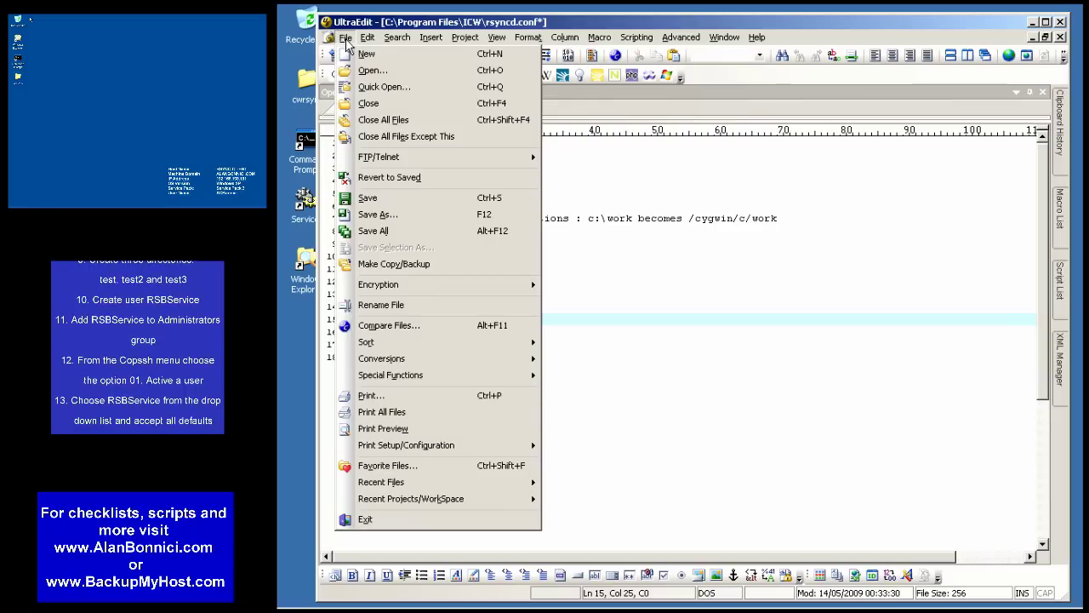
{"action": "left_click", "coordinate": [368, 198]}
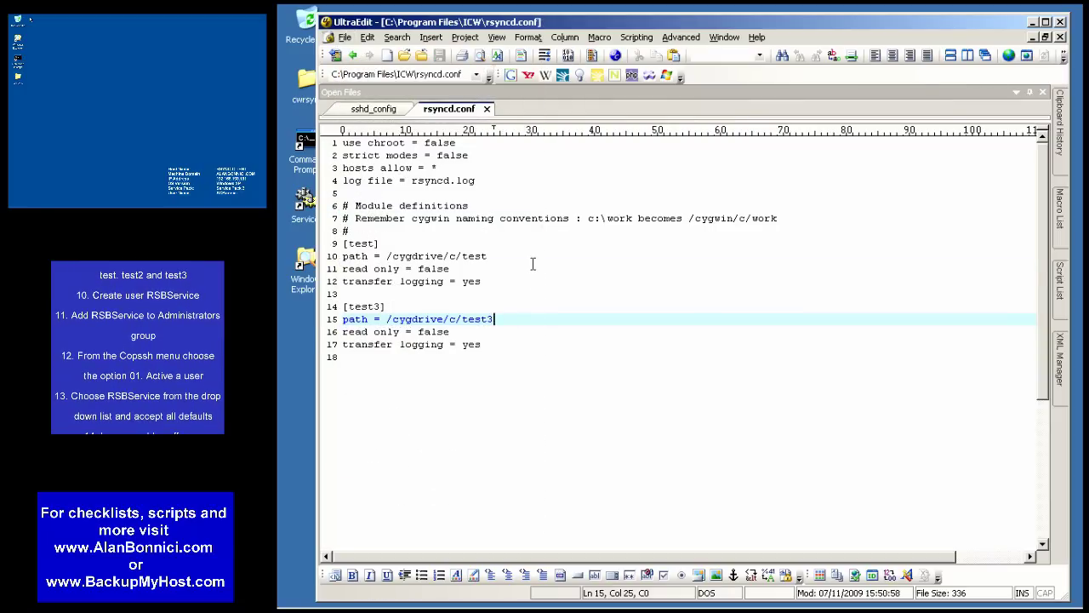
{"action": "key", "text": "Up"}
{"action": "key", "text": "Up"}
{"action": "key", "text": "Up"}
{"action": "key", "text": "Up"}
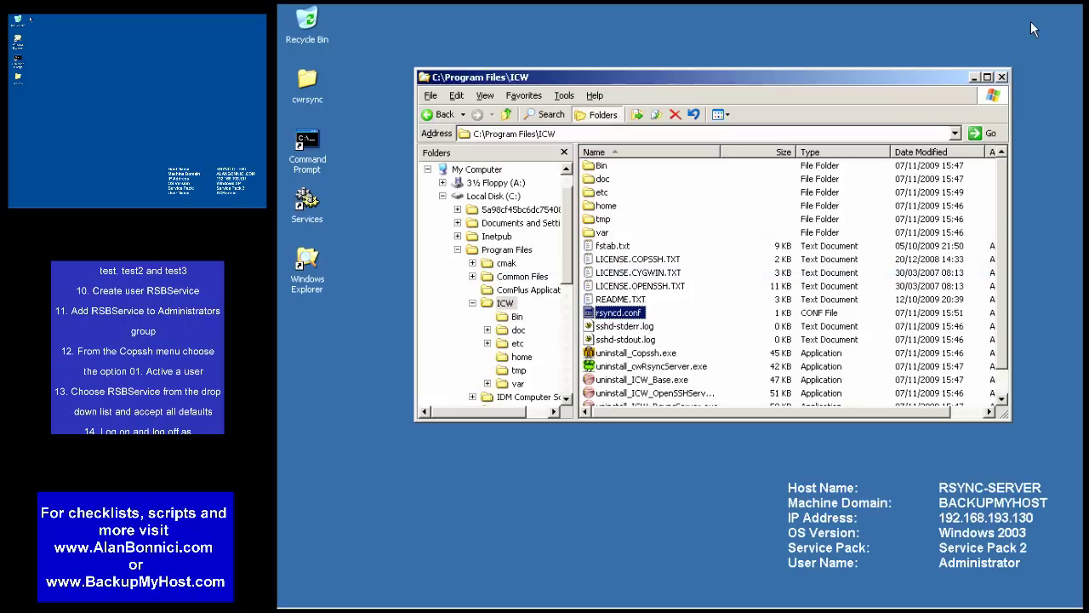
{"action": "left_click", "coordinate": [1033, 22]}
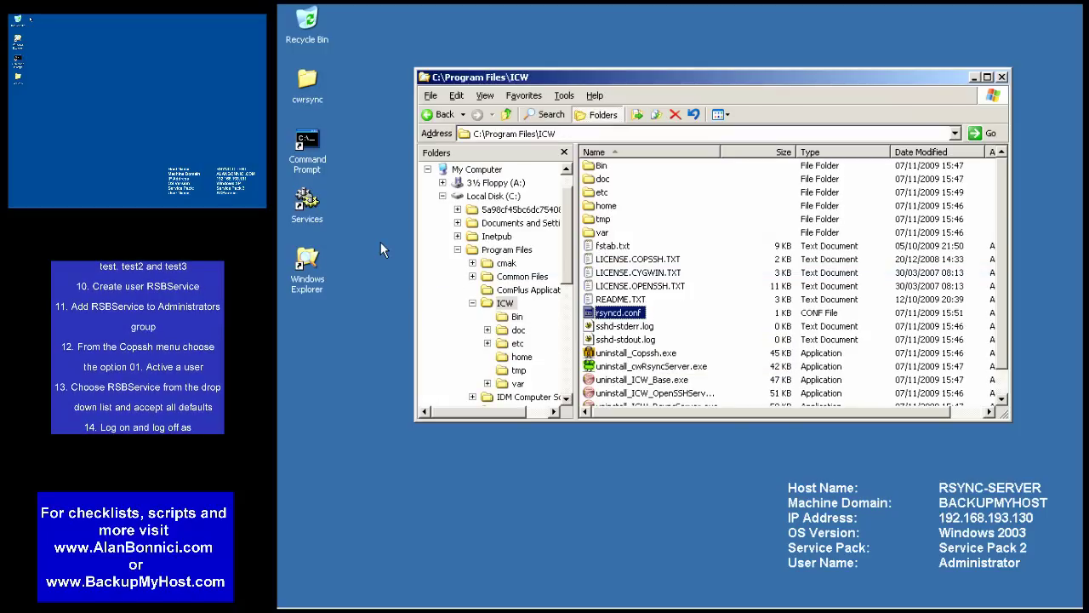
- Start the Openssh SSHD service and then the RsyncServer service
{"action": "key", "text": "alt+Tab"}
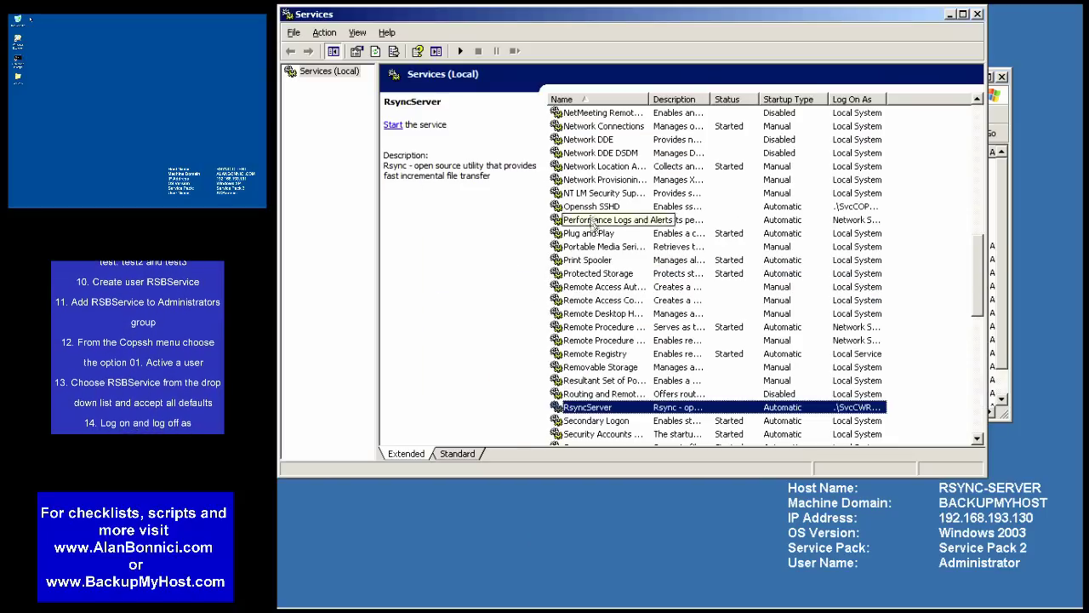
{"action": "right_click", "coordinate": [606, 207]}
{"action": "left_click", "coordinate": [614, 212]}
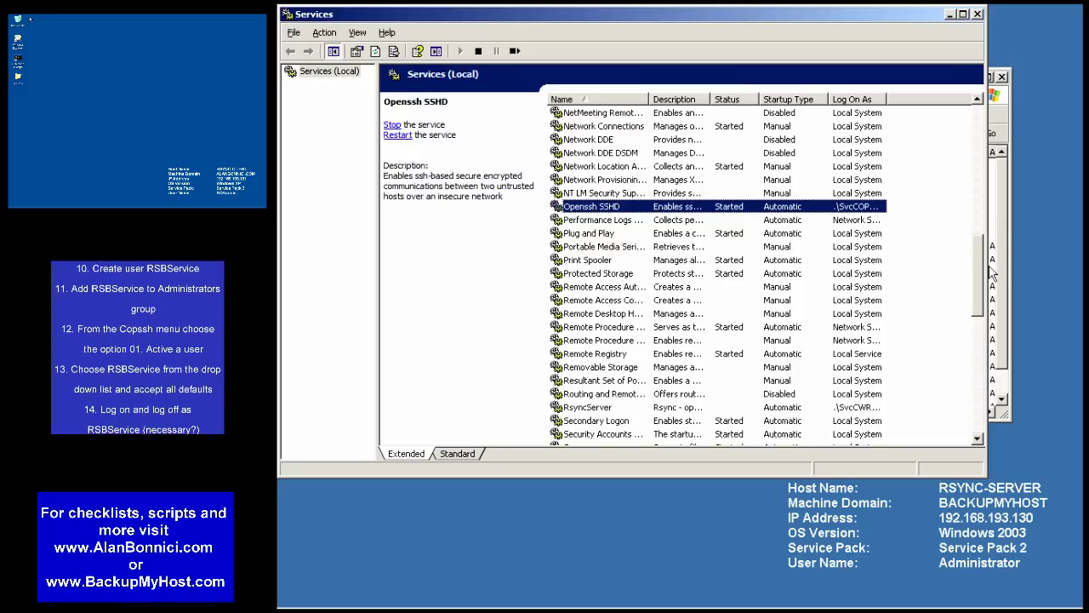
{"action": "right_click", "coordinate": [597, 407]}
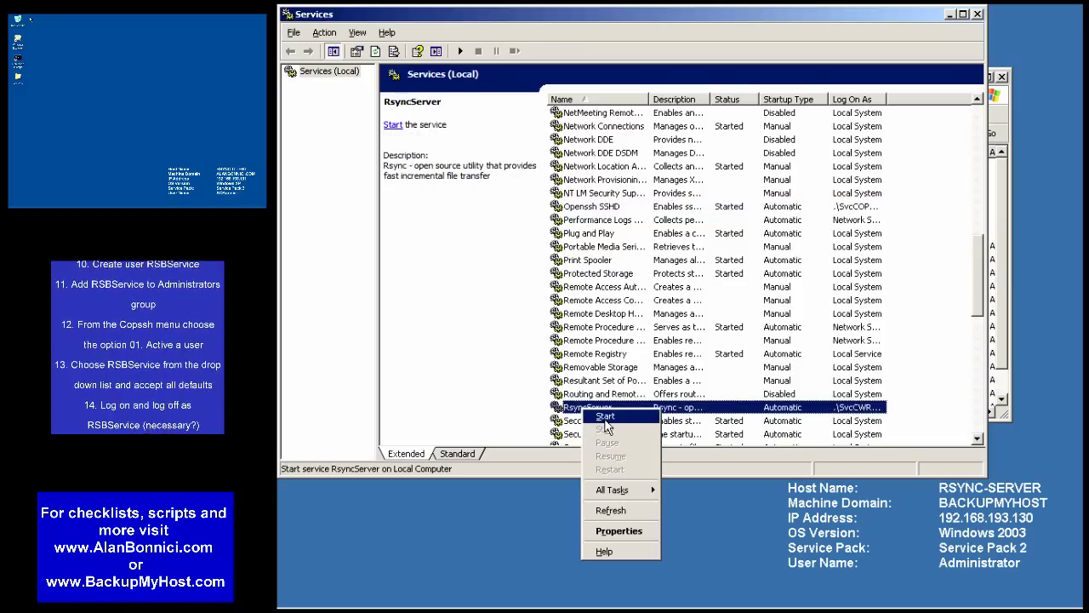
{"action": "left_click", "coordinate": [615, 418]}
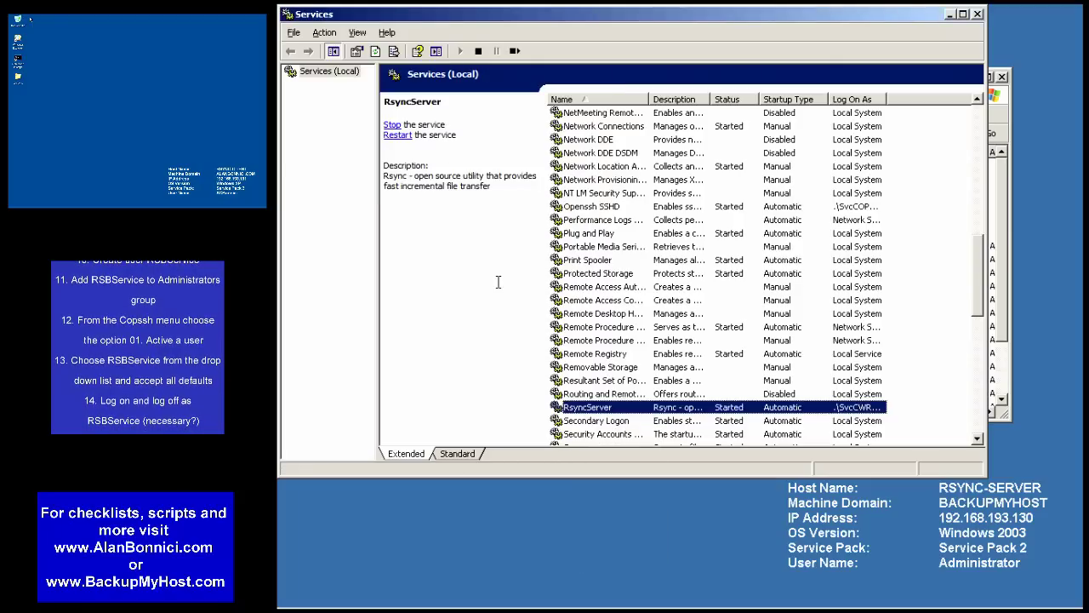
- Create the folders test and test2 at the root of drive C:
{"action": "left_click", "coordinate": [977, 14]}
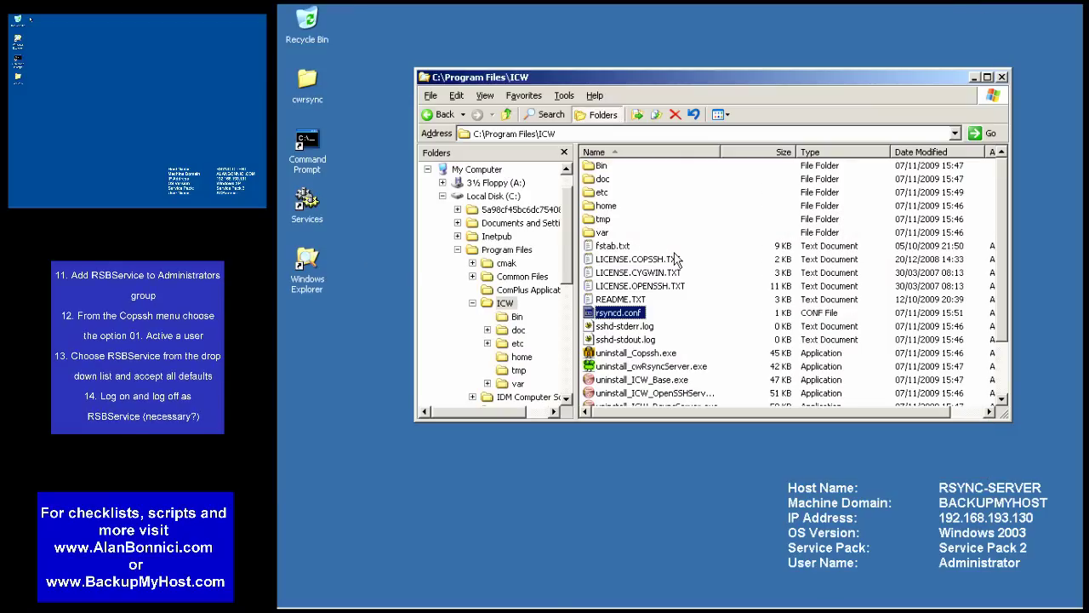
{"action": "left_click", "coordinate": [493, 196]}
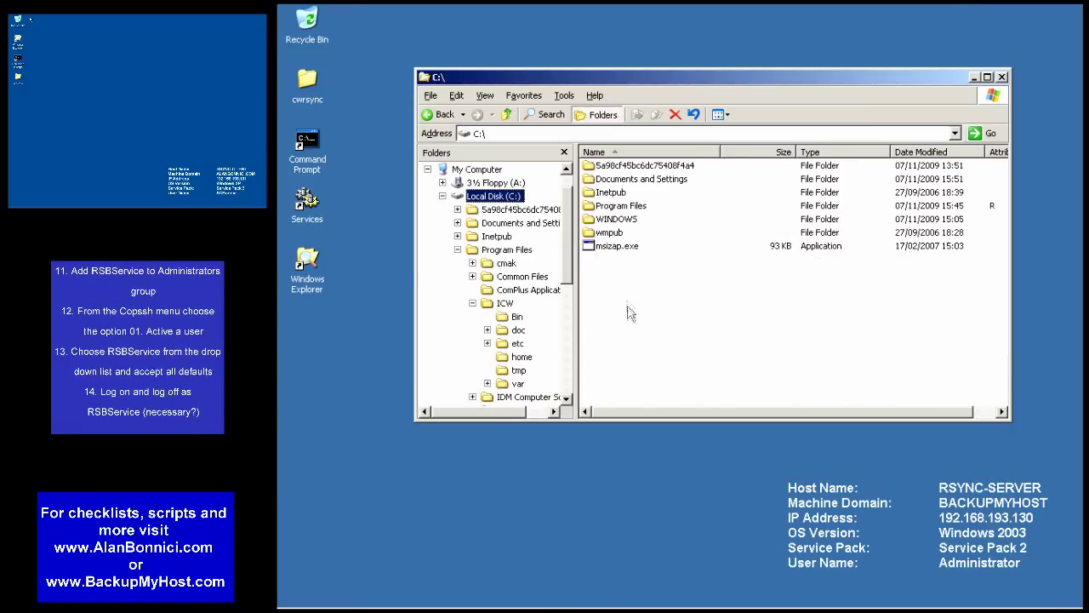
{"action": "right_click", "coordinate": [621, 296]}
{"action": "mouse_move", "coordinate": [646, 386]}
{"action": "left_click", "coordinate": [755, 393]}
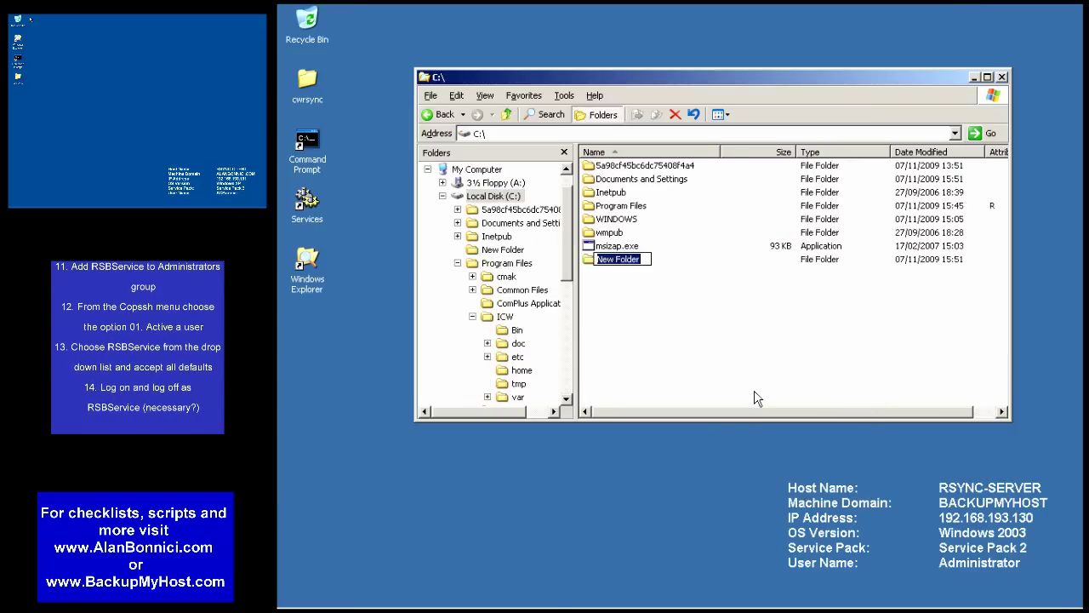
{"action": "type", "text": "ti"}
{"action": "key", "text": "Return"}
{"action": "right_click", "coordinate": [622, 305]}
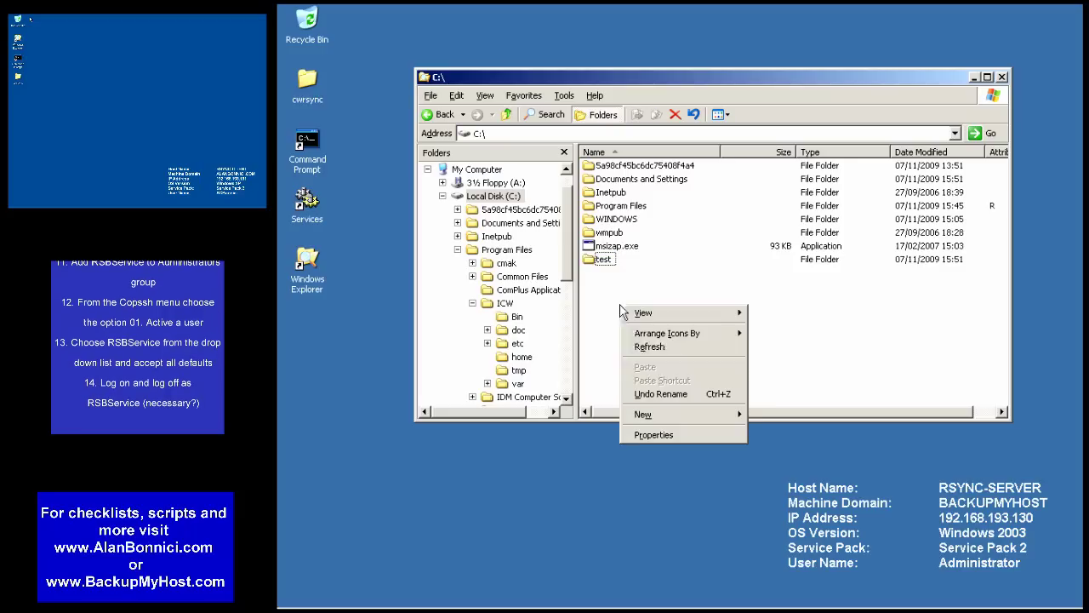
{"action": "mouse_move", "coordinate": [648, 415]}
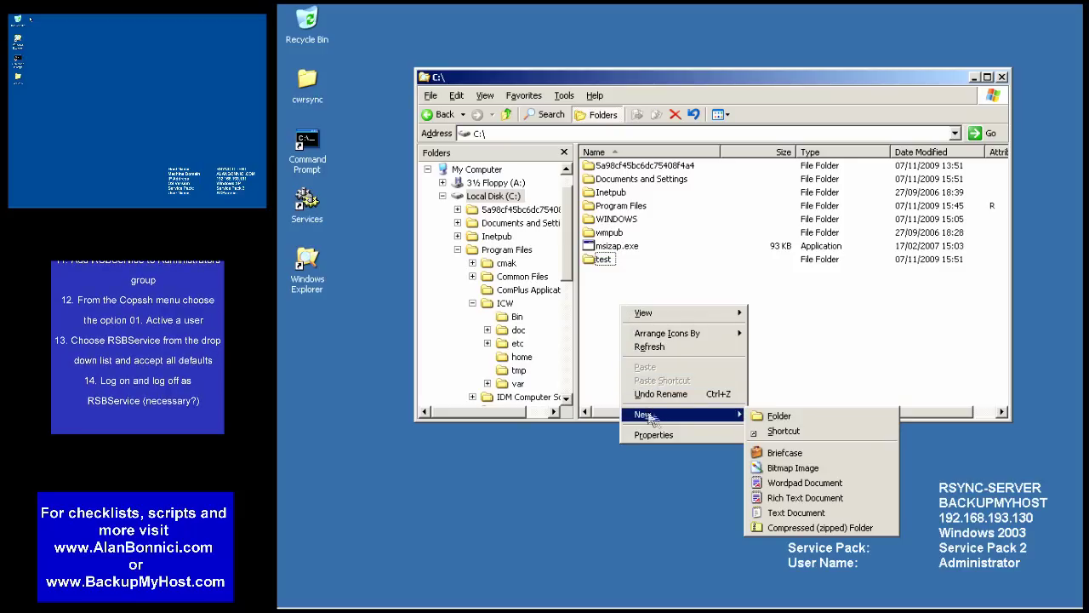
{"action": "left_click", "coordinate": [780, 416]}
{"action": "type", "text": "test2"}
{"action": "key", "text": "Return"}
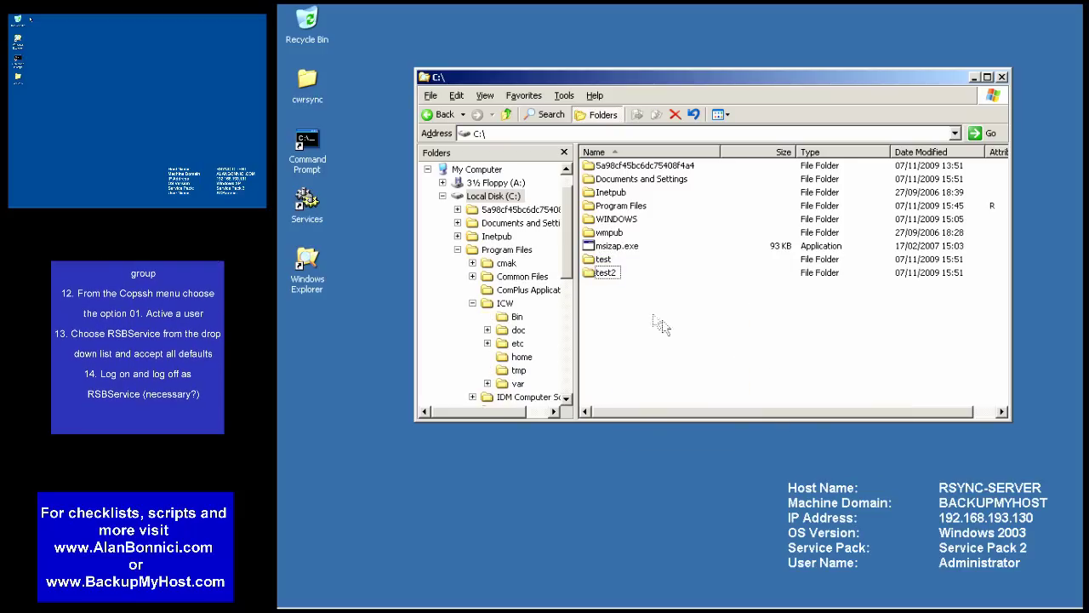
- Create a third folder named test3 on drive C:
{"action": "right_click", "coordinate": [647, 313]}
{"action": "mouse_move", "coordinate": [731, 420]}
{"action": "left_click", "coordinate": [791, 423]}
{"action": "type", "text": "tes"}
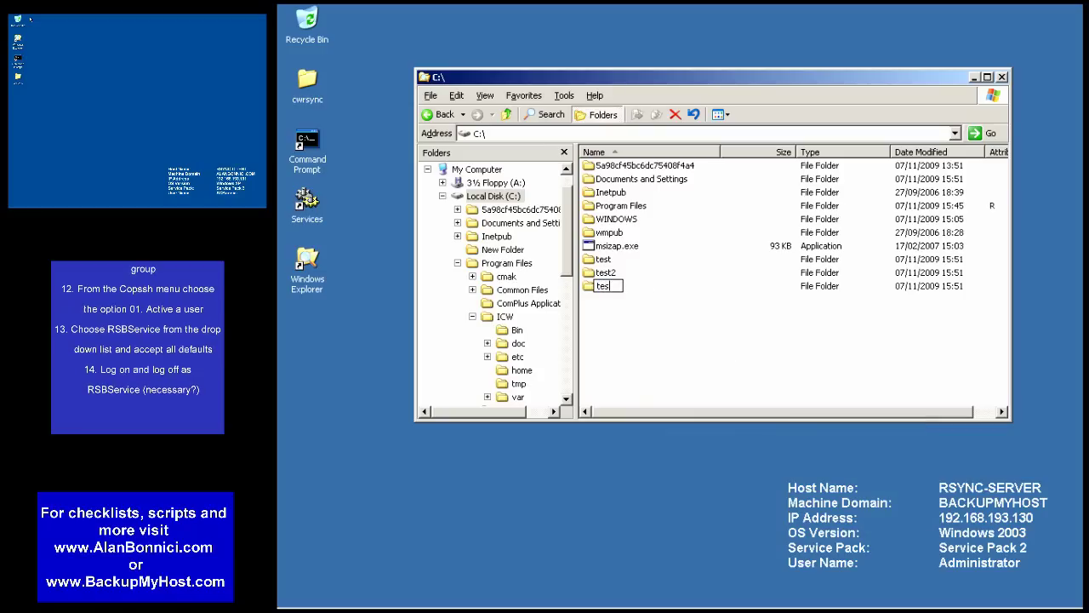
{"action": "type", "text": "t3"}
{"action": "key", "text": "Return"}
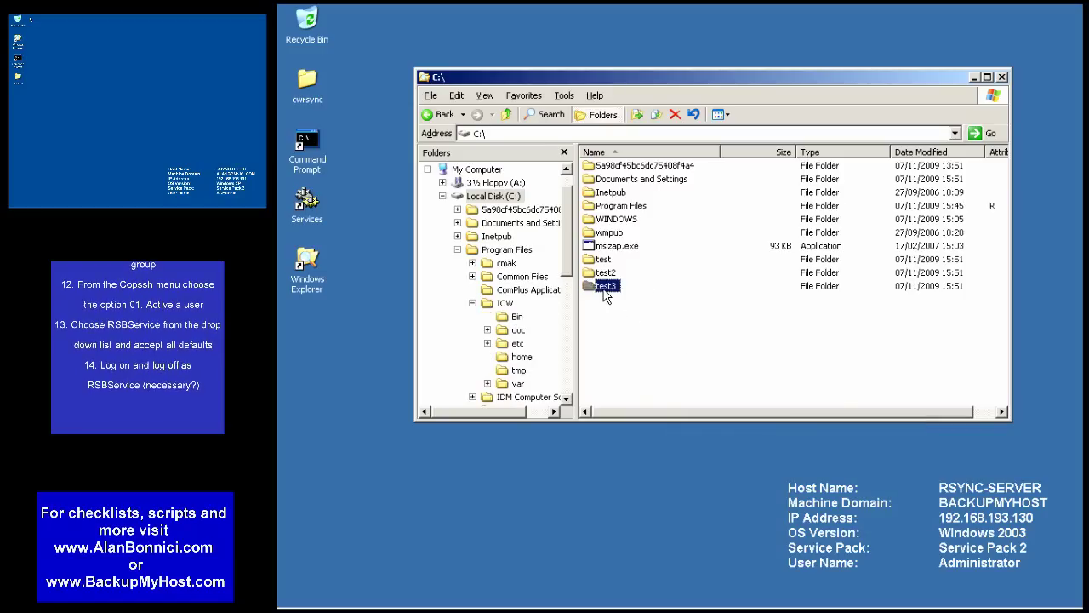
- Check the /cygdrive/c/test3 path in rsyncd.conf, then return to Explorer
{"action": "key", "text": "Return"}
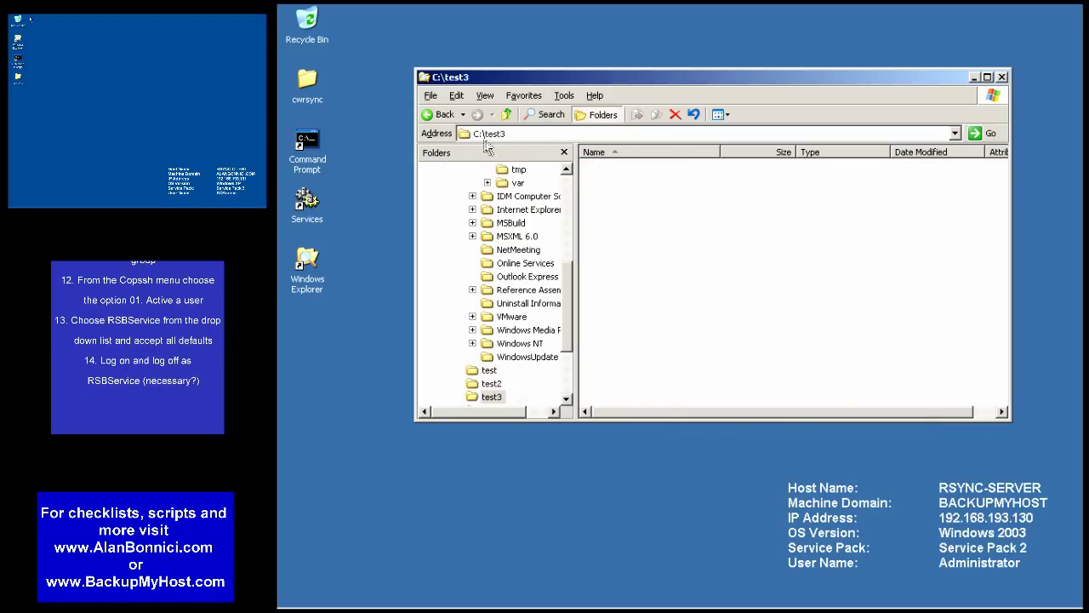
{"action": "key", "text": "alt+Tab"}
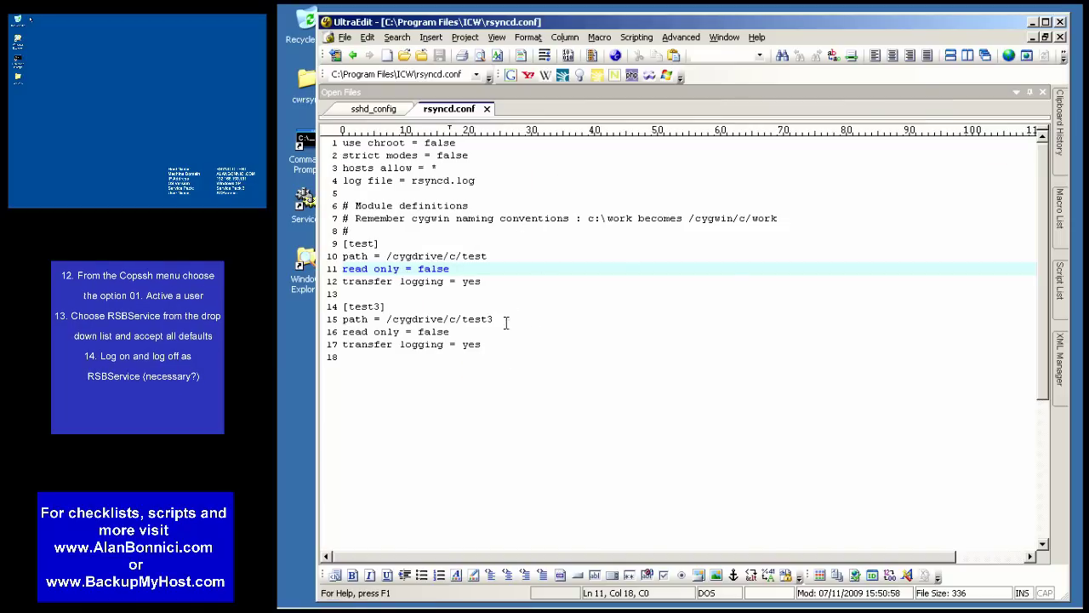
{"action": "left_click_drag", "start_coordinate": [387, 319], "coordinate": [494, 318]}
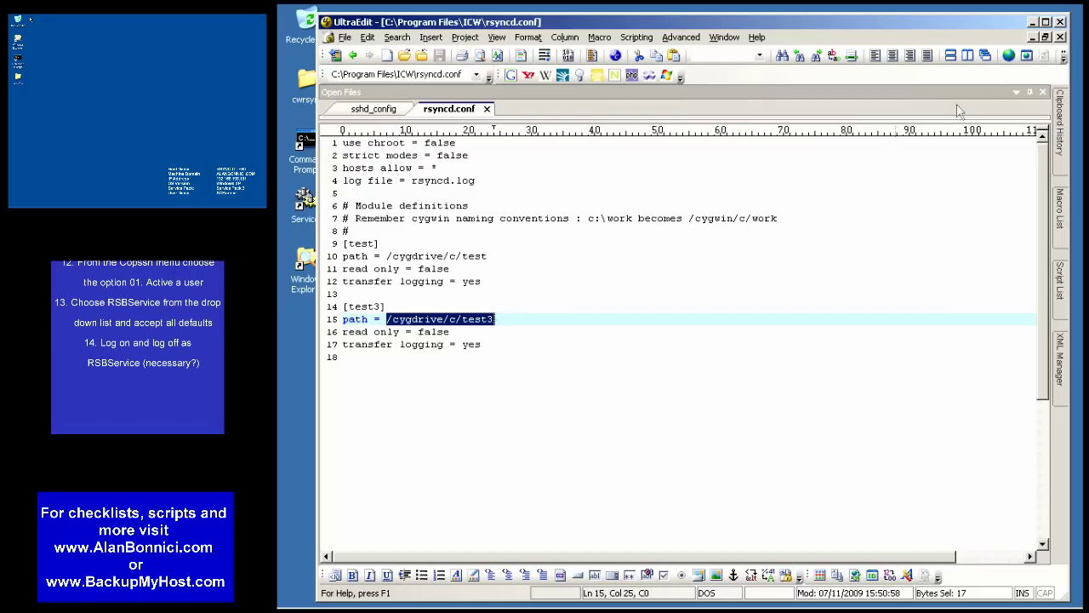
{"action": "left_click", "coordinate": [1032, 22]}
{"action": "scroll", "coordinate": [570, 293], "scroll_direction": "up", "scroll_amount": 1}
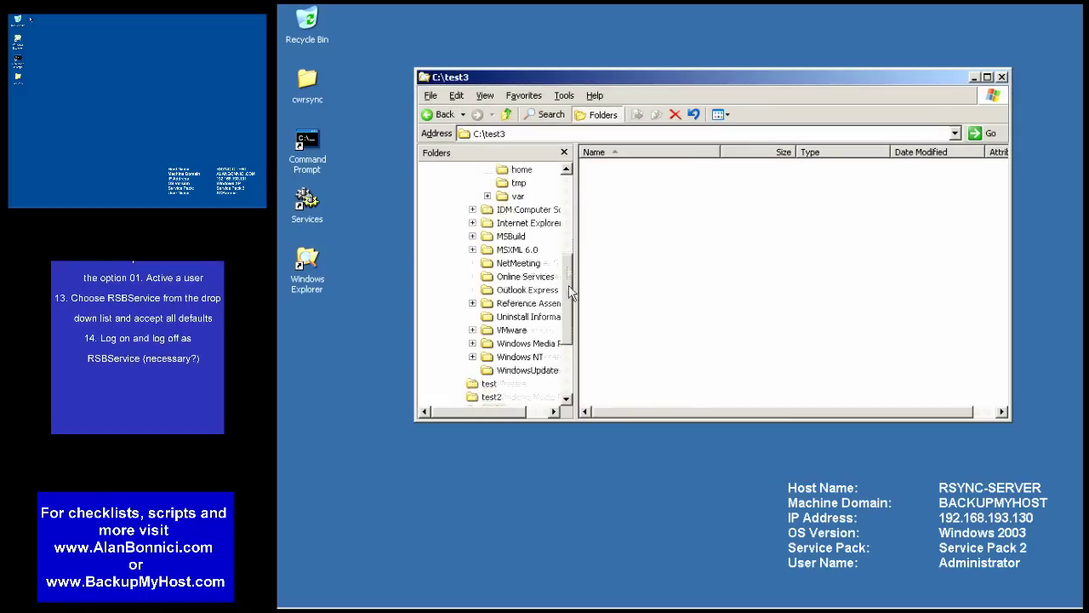
{"action": "scroll", "coordinate": [571, 293], "scroll_direction": "up", "scroll_amount": 3}
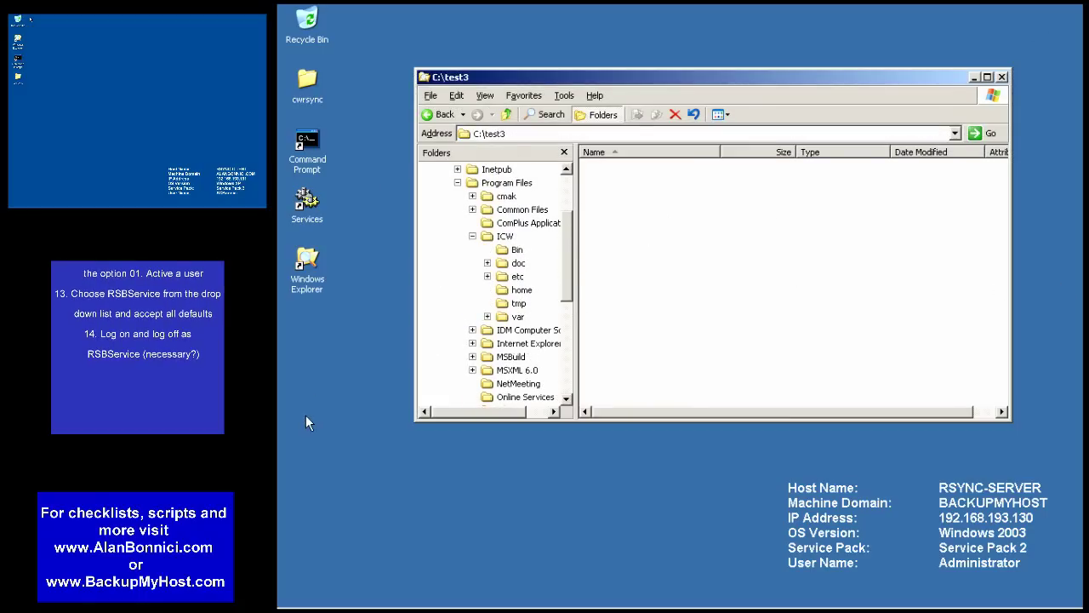
{"action": "scroll", "coordinate": [564, 285], "scroll_direction": "up", "scroll_amount": 3}
- Open Computer Management's Local Users and Groups > Users list from My Computer
{"action": "left_click", "coordinate": [477, 196]}
{"action": "right_click", "coordinate": [477, 195]}
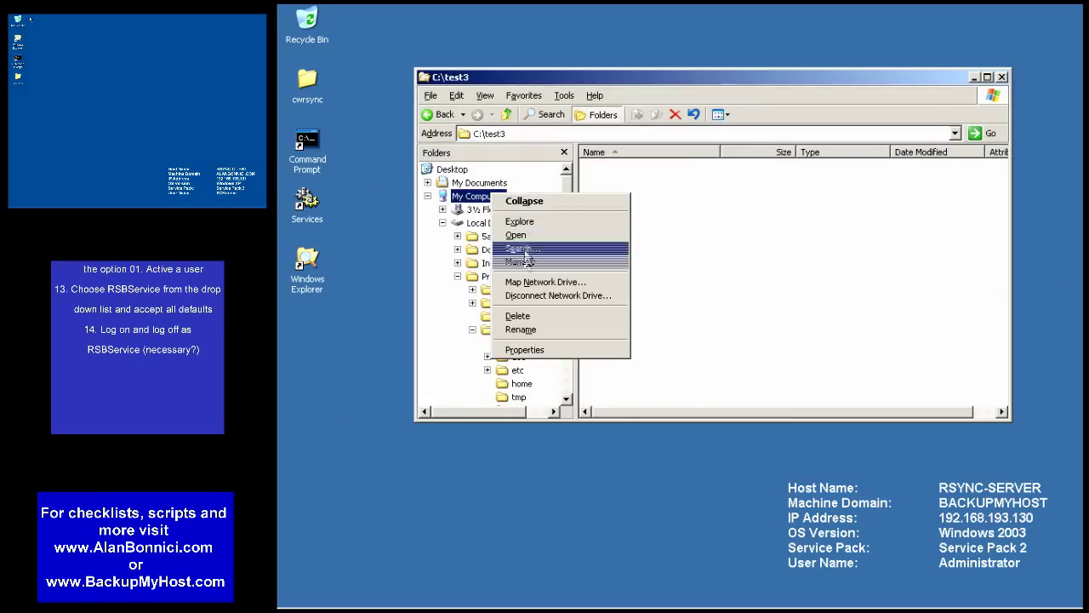
{"action": "left_click", "coordinate": [523, 263]}
{"action": "left_click", "coordinate": [365, 183]}
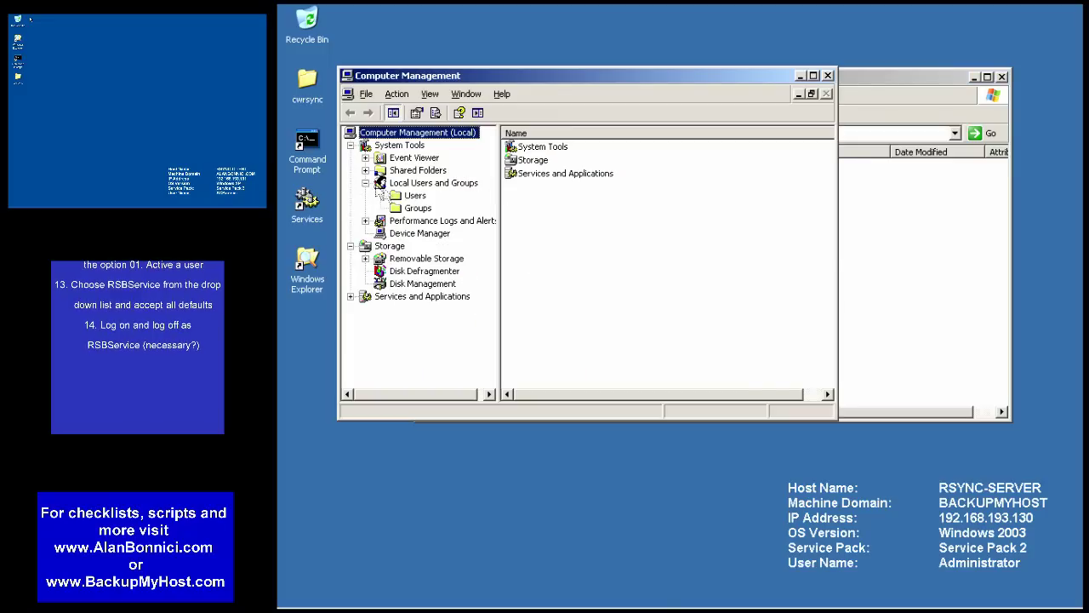
{"action": "left_click", "coordinate": [408, 198]}
- Create user RSBService, 'Remote Storage Backup Service Account', with a never-expiring password
{"action": "right_click", "coordinate": [530, 287]}
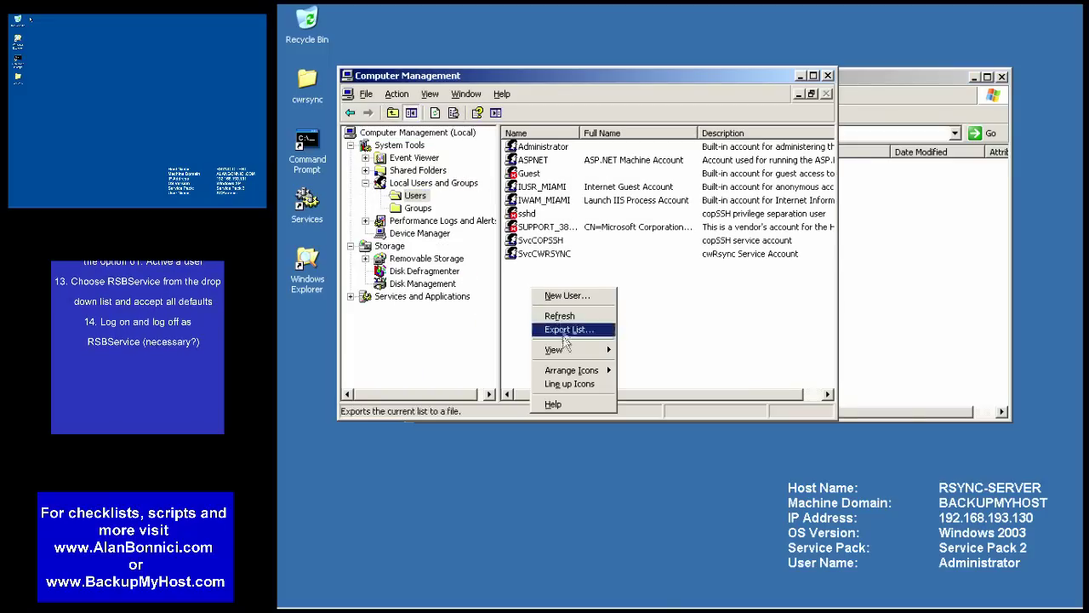
{"action": "left_click", "coordinate": [564, 295]}
{"action": "type", "text": "RSBService"}
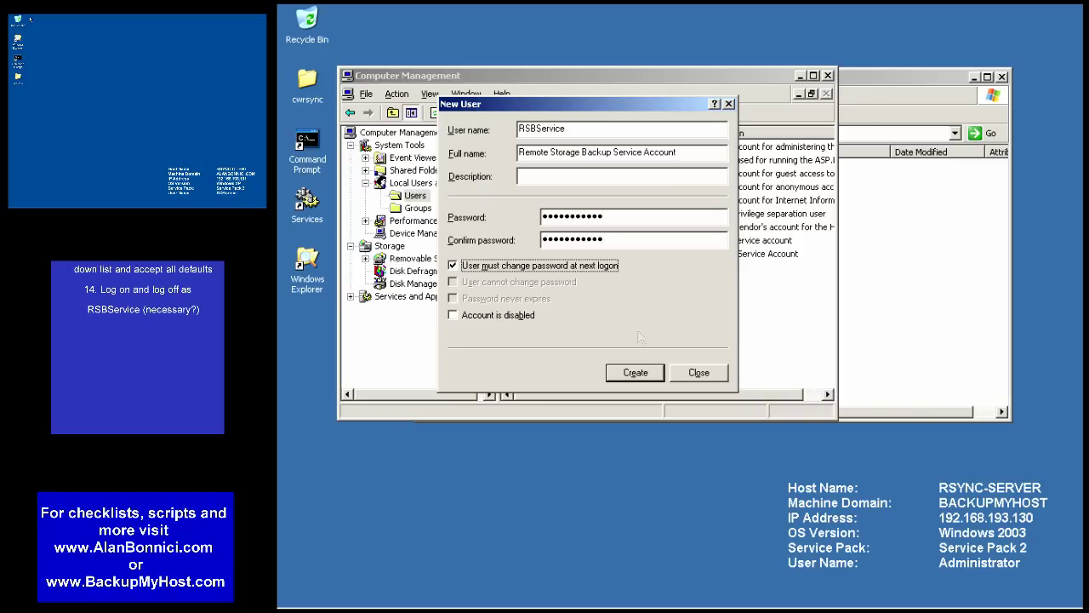
{"action": "left_click", "coordinate": [511, 266]}
{"action": "left_click", "coordinate": [502, 297]}
{"action": "left_click", "coordinate": [635, 373]}
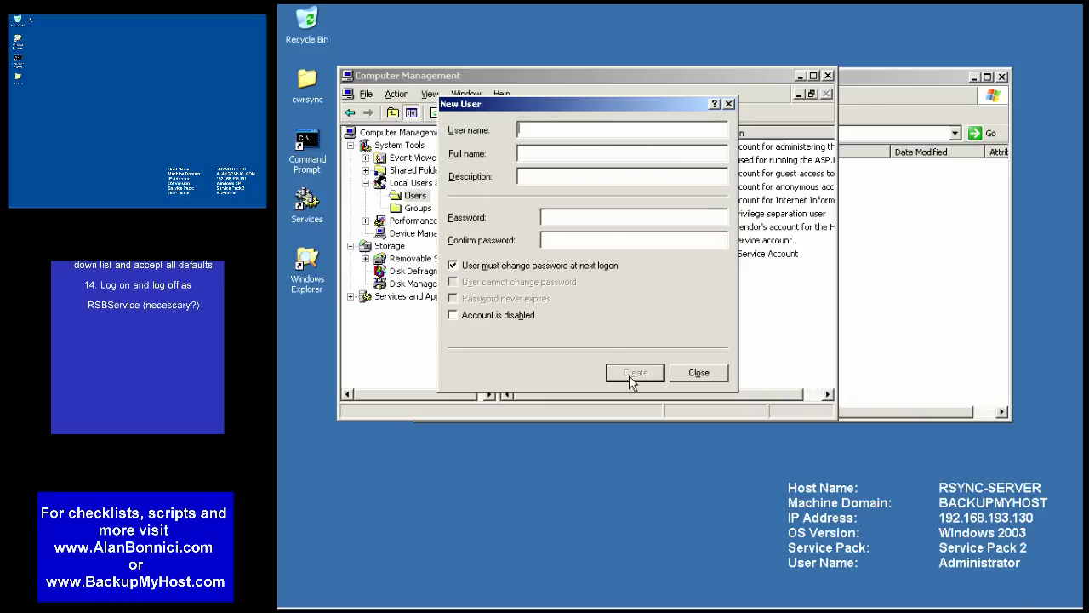
{"action": "left_click", "coordinate": [699, 372]}
- Open the Administrators group properties and list all accounts on RSYNC-SERVER
{"action": "left_click", "coordinate": [419, 209]}
{"action": "double_click", "coordinate": [542, 148]}
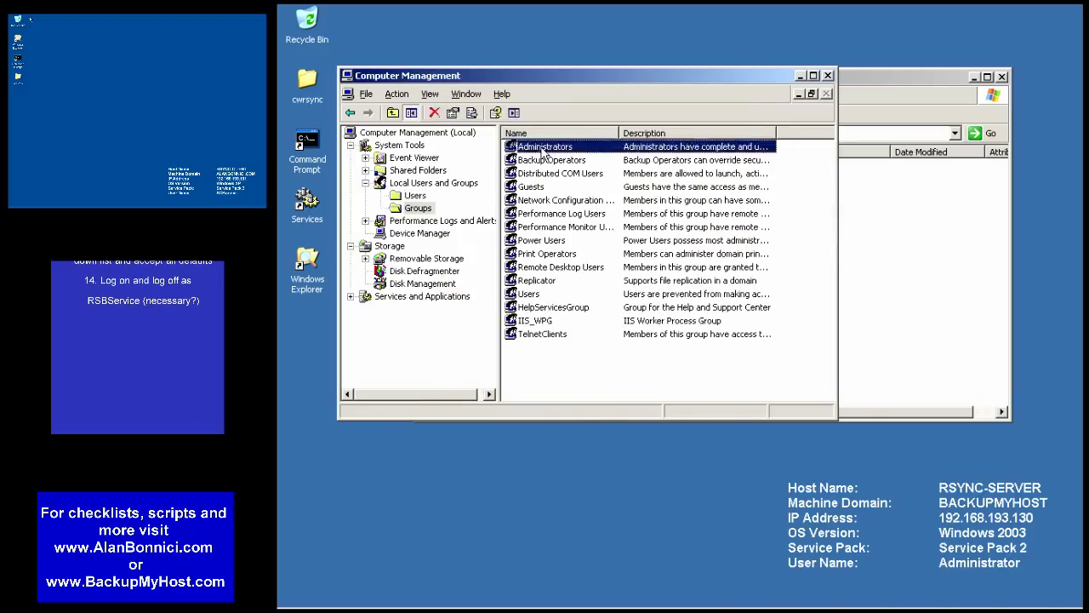
{"action": "left_click", "coordinate": [498, 223]}
{"action": "left_click", "coordinate": [500, 211]}
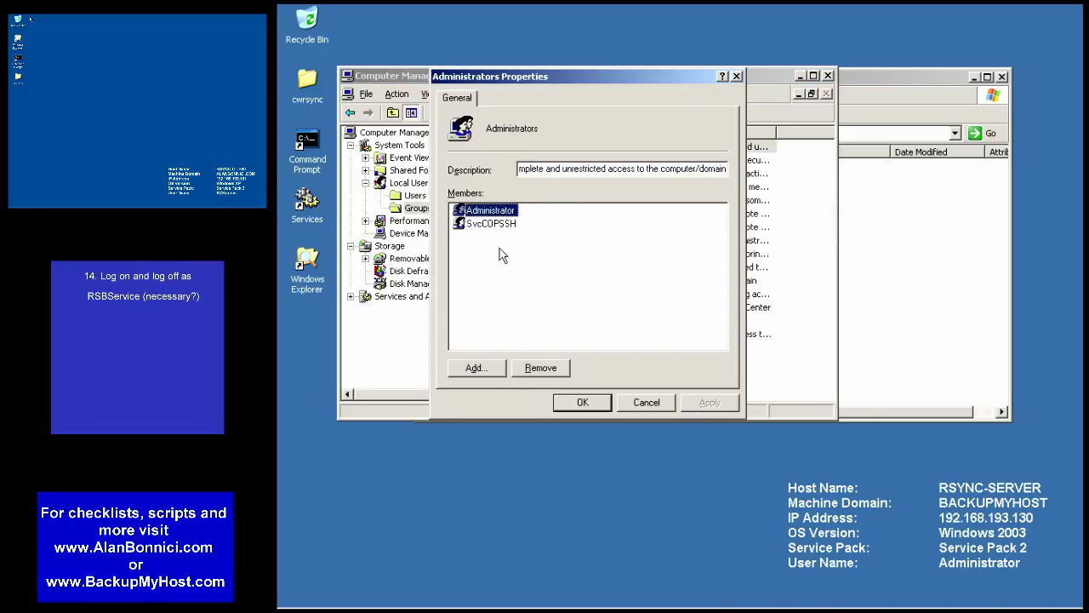
{"action": "left_click", "coordinate": [482, 368]}
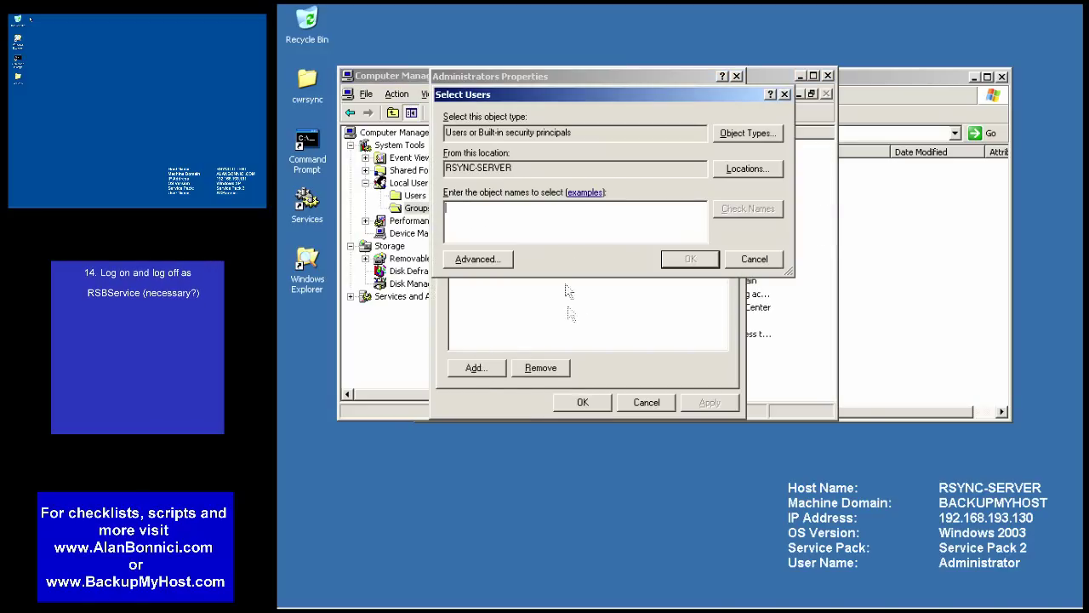
{"action": "left_click", "coordinate": [484, 258]}
{"action": "left_click", "coordinate": [796, 257]}
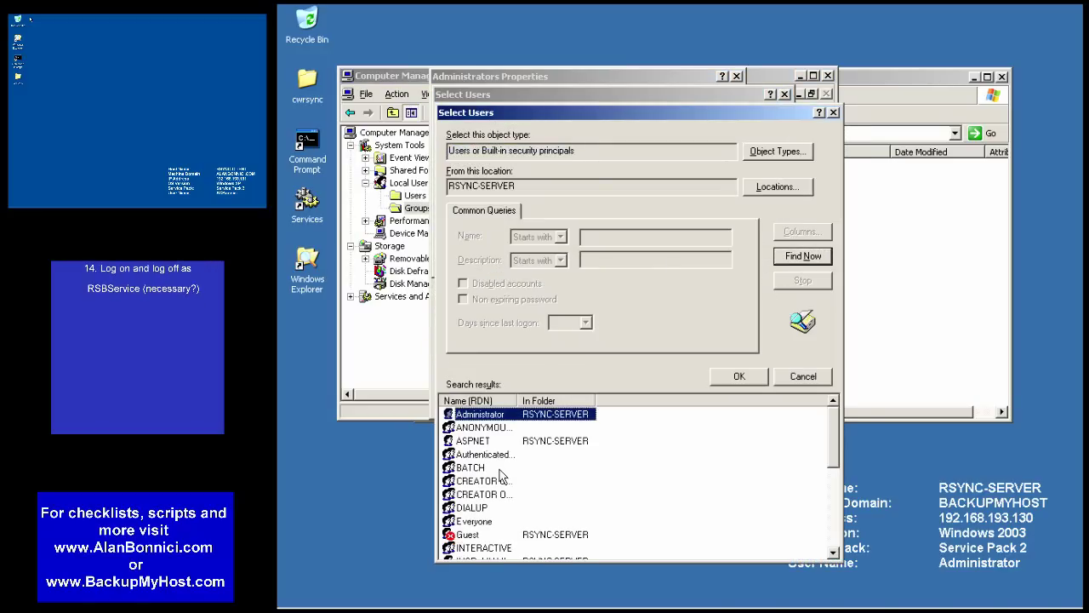
- Add RSBService to Administrators, confirm, and close Computer Management
{"action": "scroll", "coordinate": [492, 523], "scroll_direction": "down", "scroll_amount": 3}
{"action": "left_click", "coordinate": [487, 521]}
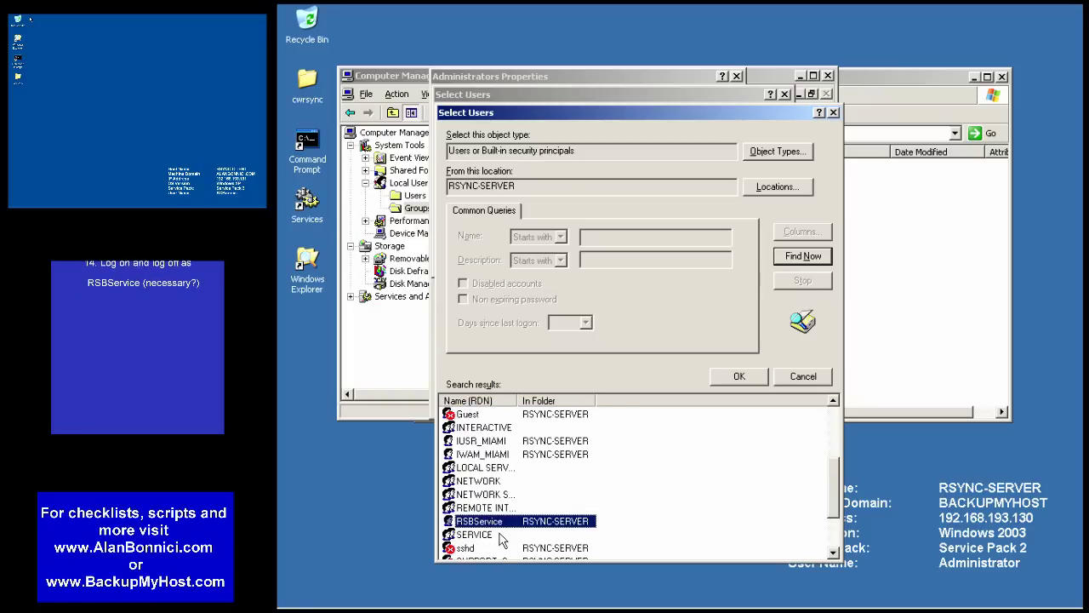
{"action": "scroll", "coordinate": [500, 539], "scroll_direction": "down", "scroll_amount": 2}
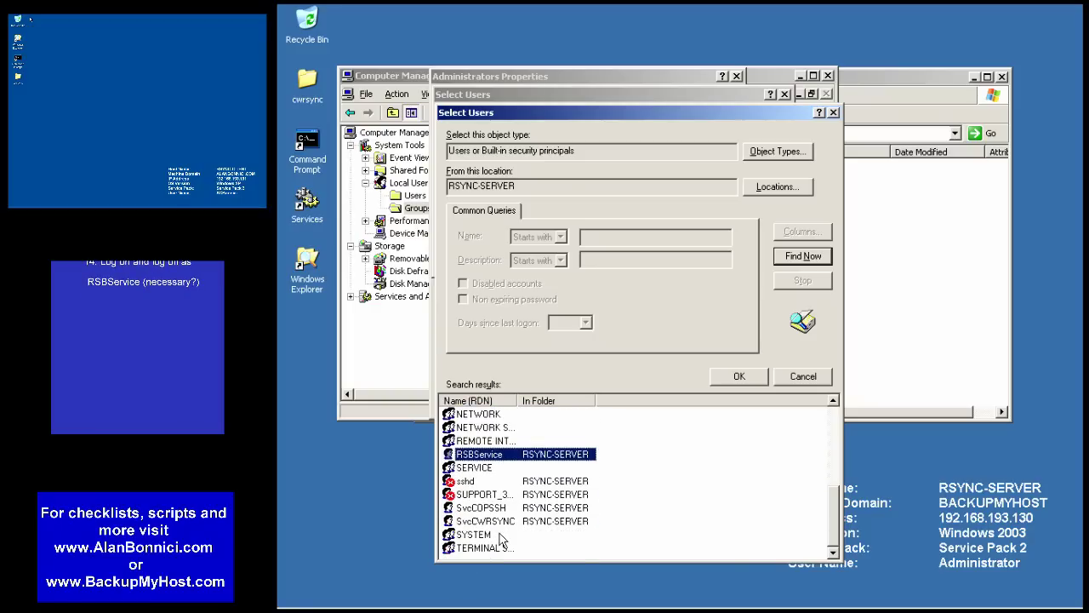
{"action": "left_click", "coordinate": [737, 377]}
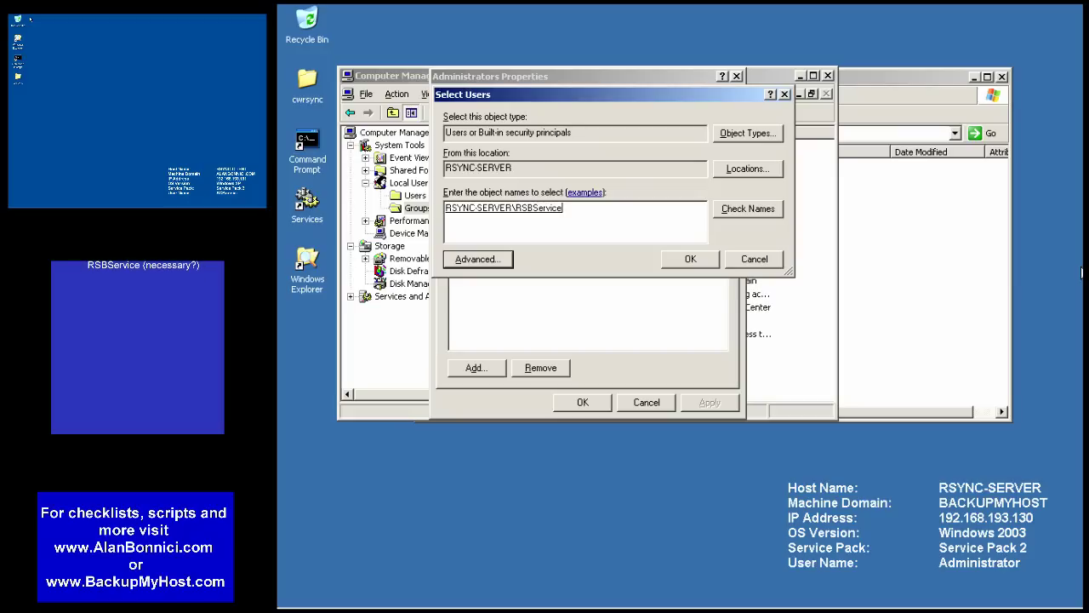
{"action": "left_click", "coordinate": [690, 259]}
{"action": "left_click", "coordinate": [582, 402]}
{"action": "left_click", "coordinate": [827, 76]}
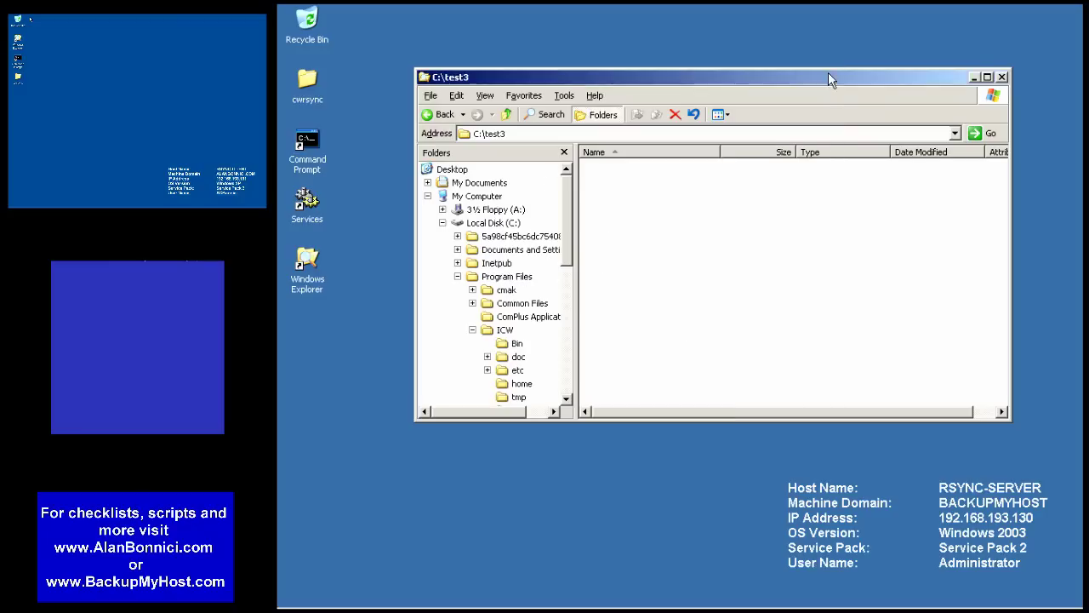
- Launch copSSH's '01. Activate a user' tool from the Start menu
{"action": "left_click", "coordinate": [1003, 78]}
{"action": "left_click_drag", "start_coordinate": [1004, 79], "coordinate": [459, 383]}
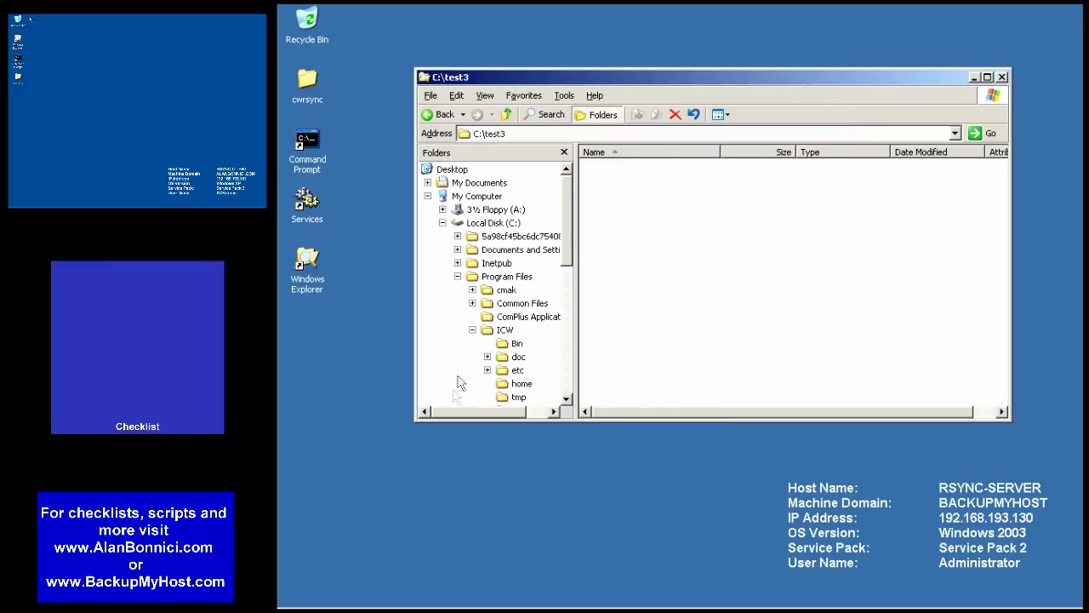
{"action": "left_click", "coordinate": [303, 597]}
{"action": "mouse_move", "coordinate": [337, 552]}
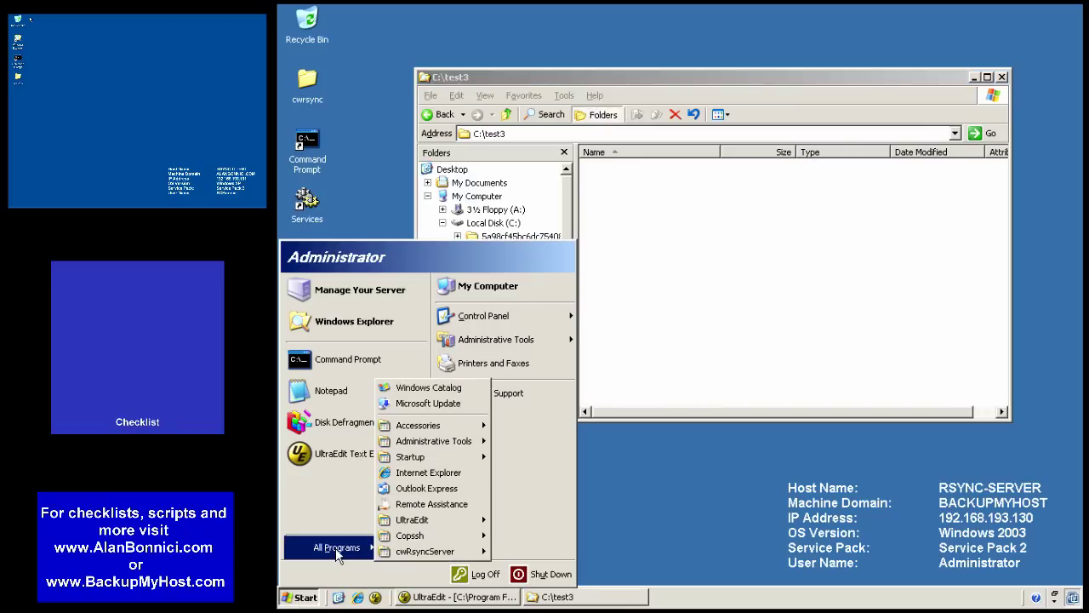
{"action": "mouse_move", "coordinate": [445, 538]}
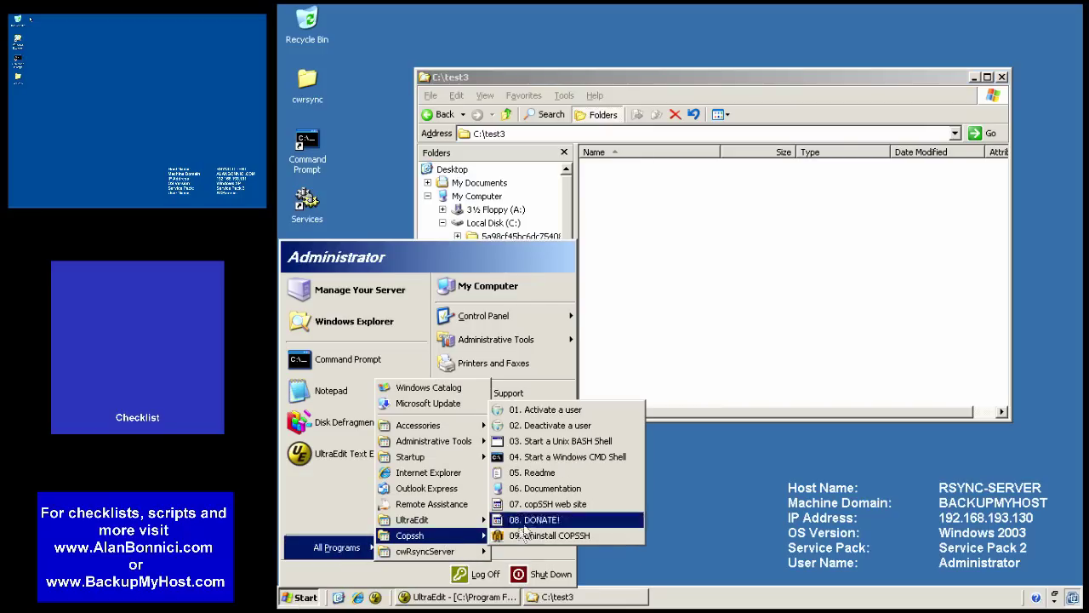
{"action": "left_click", "coordinate": [574, 410]}
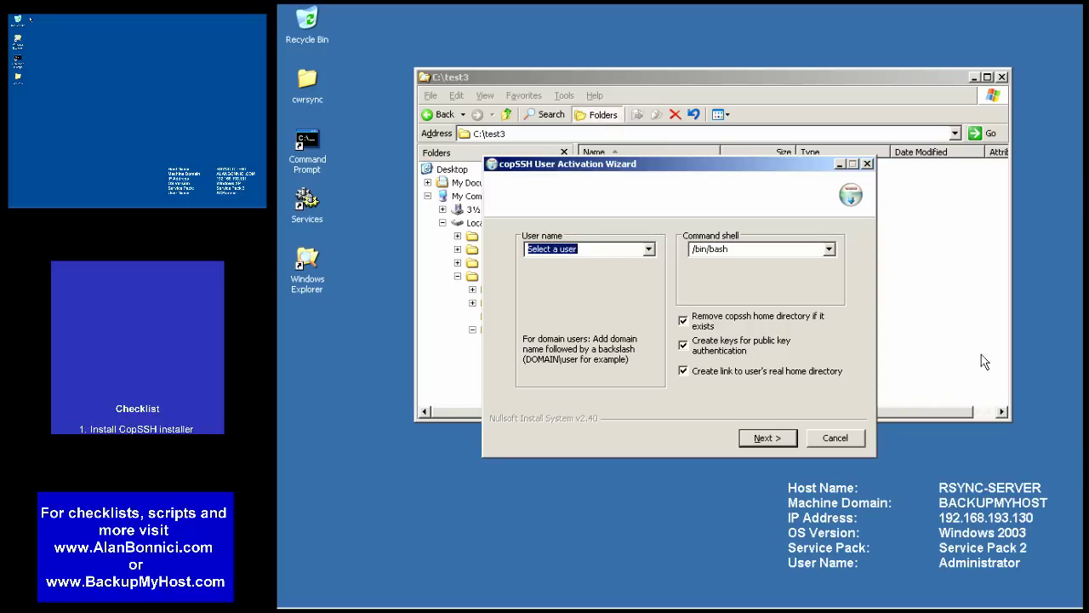
- Choose RSBService, enter the passphrase, and activate it, acknowledging the success message
{"action": "left_click", "coordinate": [648, 248]}
{"action": "left_click", "coordinate": [562, 286]}
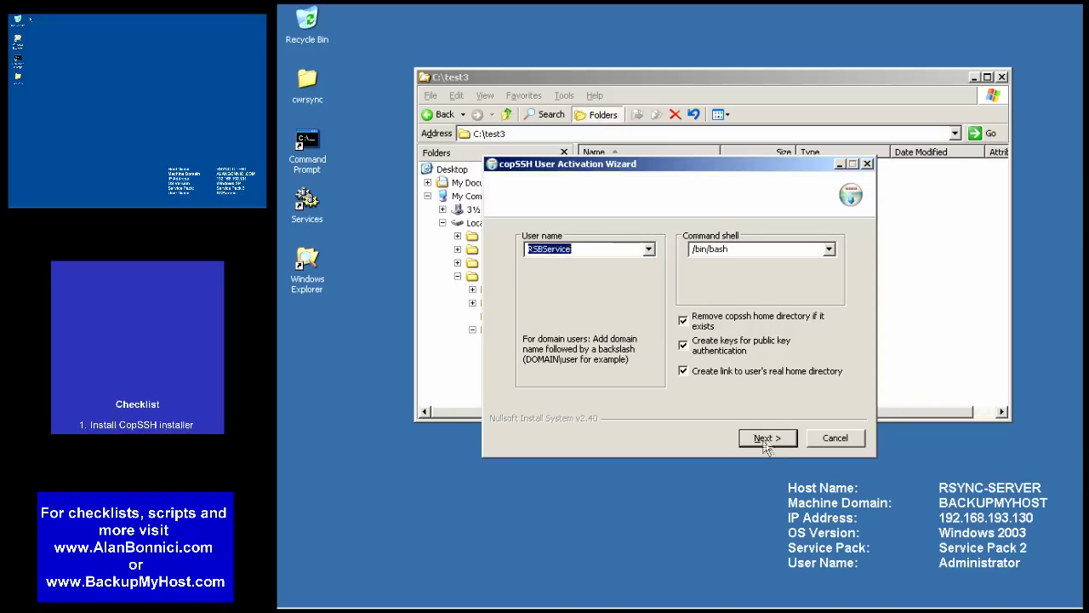
{"action": "left_click", "coordinate": [765, 439]}
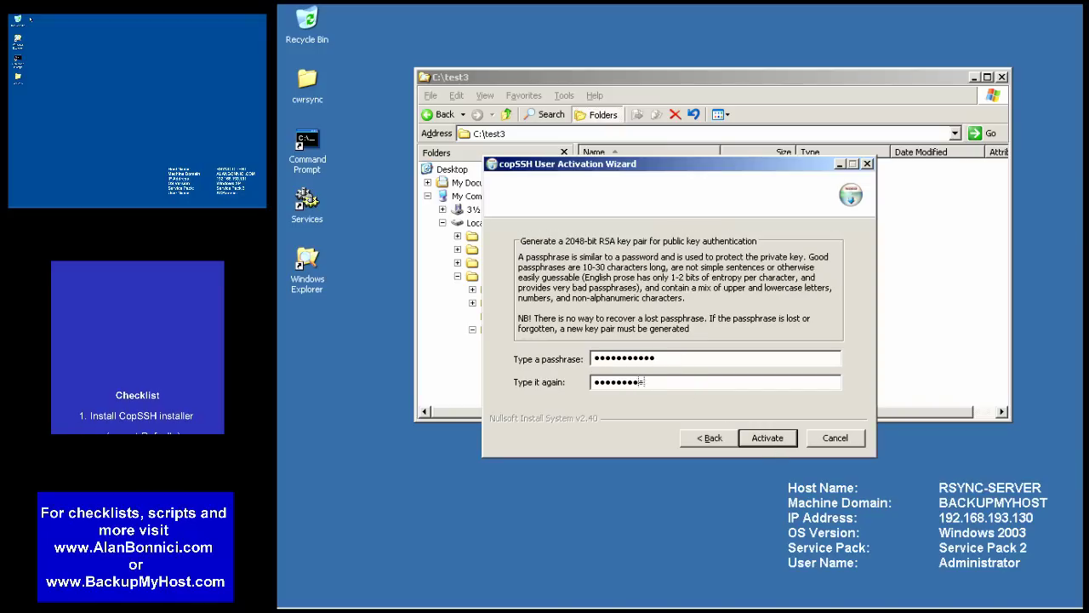
{"action": "left_click", "coordinate": [770, 438]}
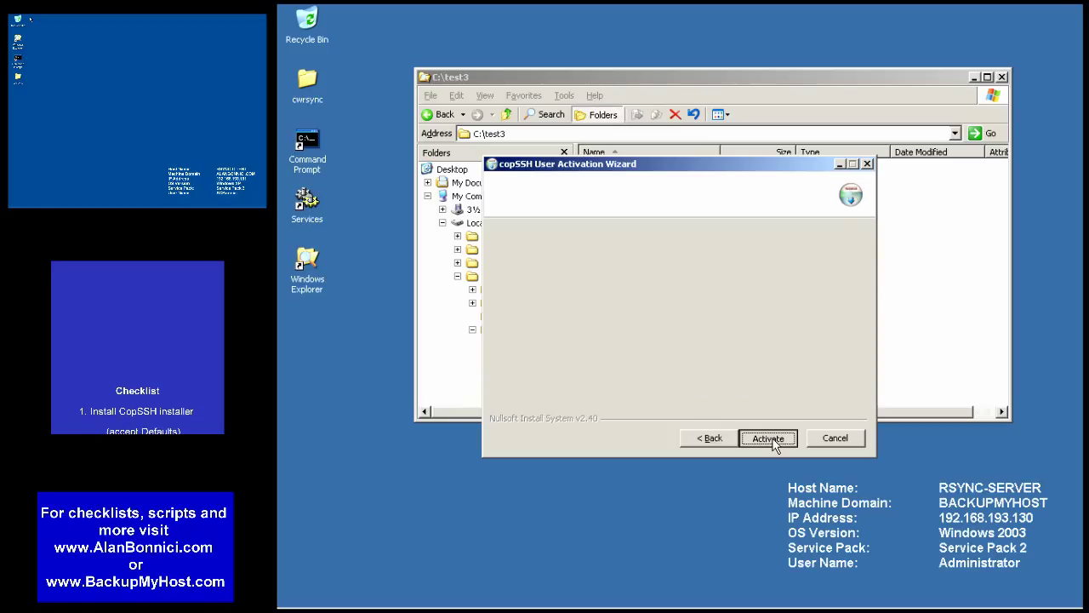
{"action": "left_click", "coordinate": [681, 342]}
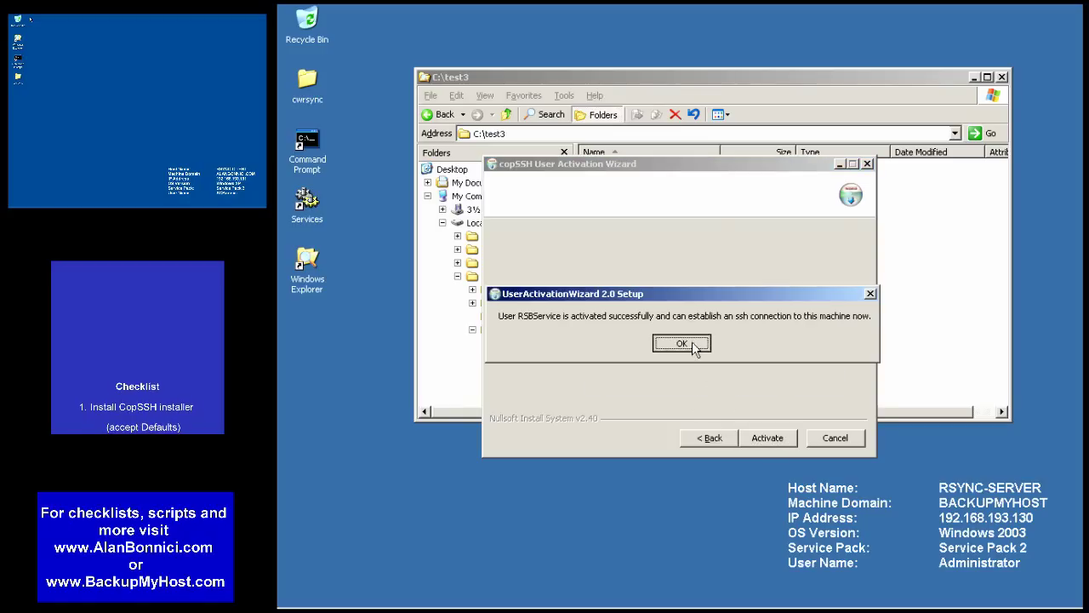
{"action": "scroll", "coordinate": [572, 269], "scroll_direction": "down", "scroll_amount": 2}
- Browse to ICW\home\RSBService\.ssh to confirm authorized_keys is there
{"action": "scroll", "coordinate": [572, 269], "scroll_direction": "down", "scroll_amount": 1}
{"action": "left_click", "coordinate": [521, 316]}
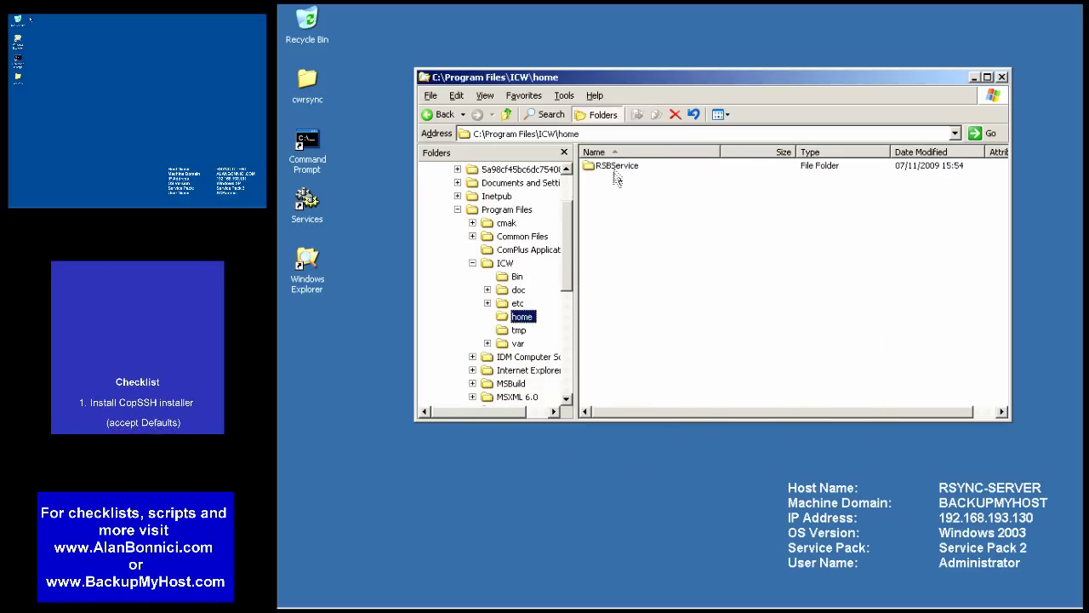
{"action": "double_click", "coordinate": [616, 169]}
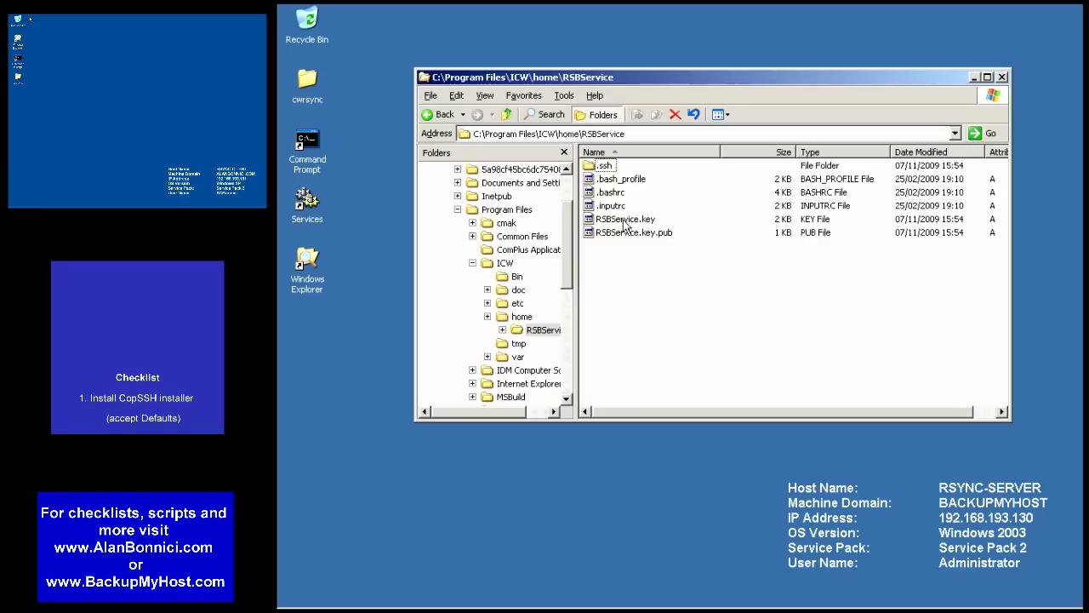
{"action": "double_click", "coordinate": [600, 168]}
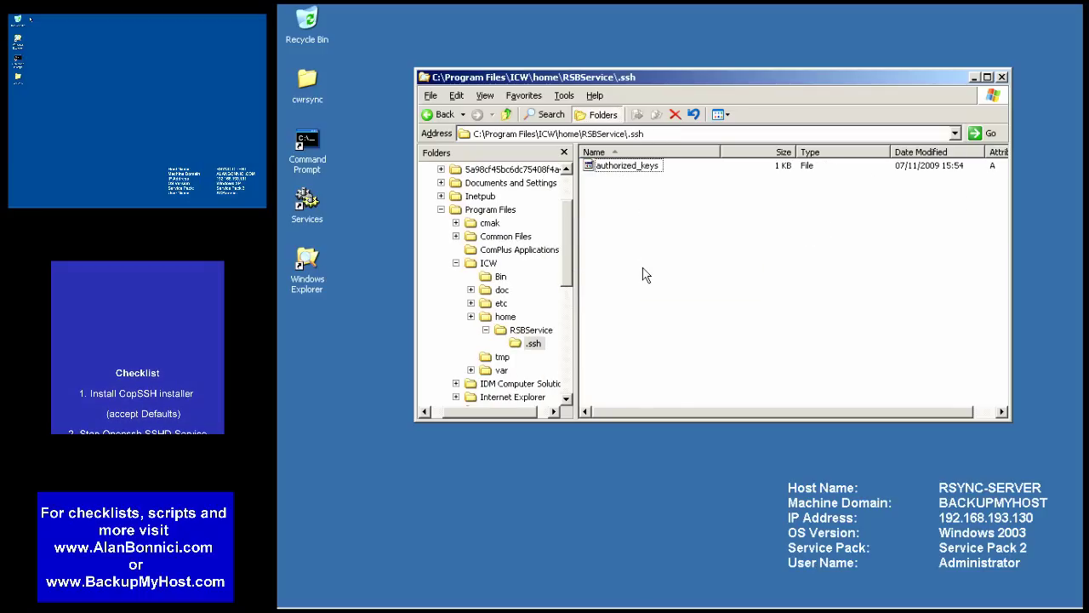